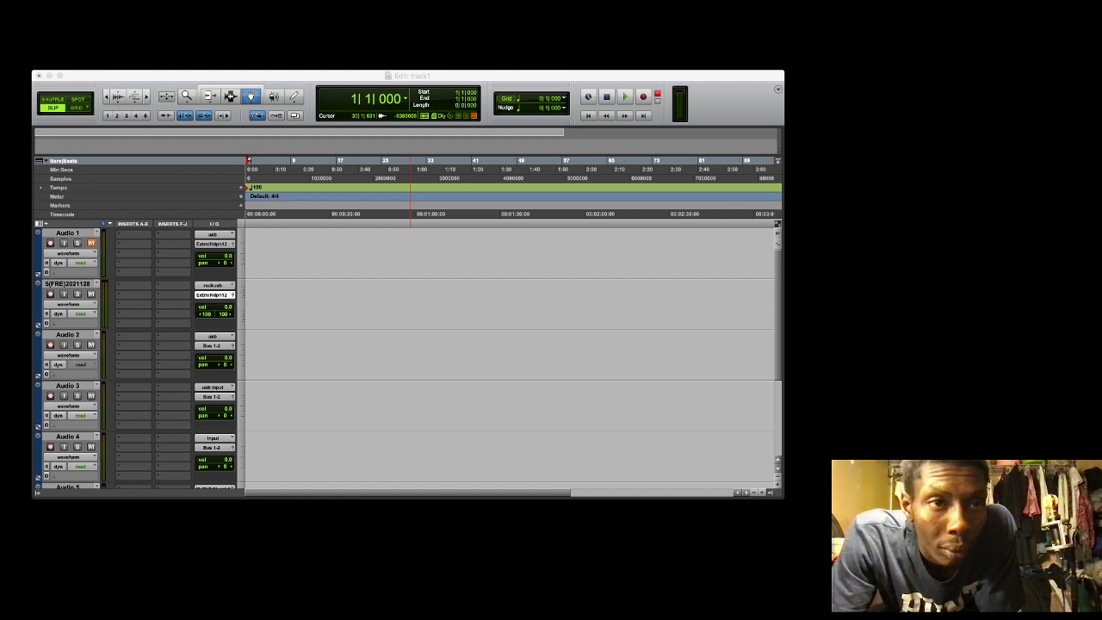
Play the session from the start and move the Key Glock x Young Dolph beat track to the top of the track list
key("super+Tab")
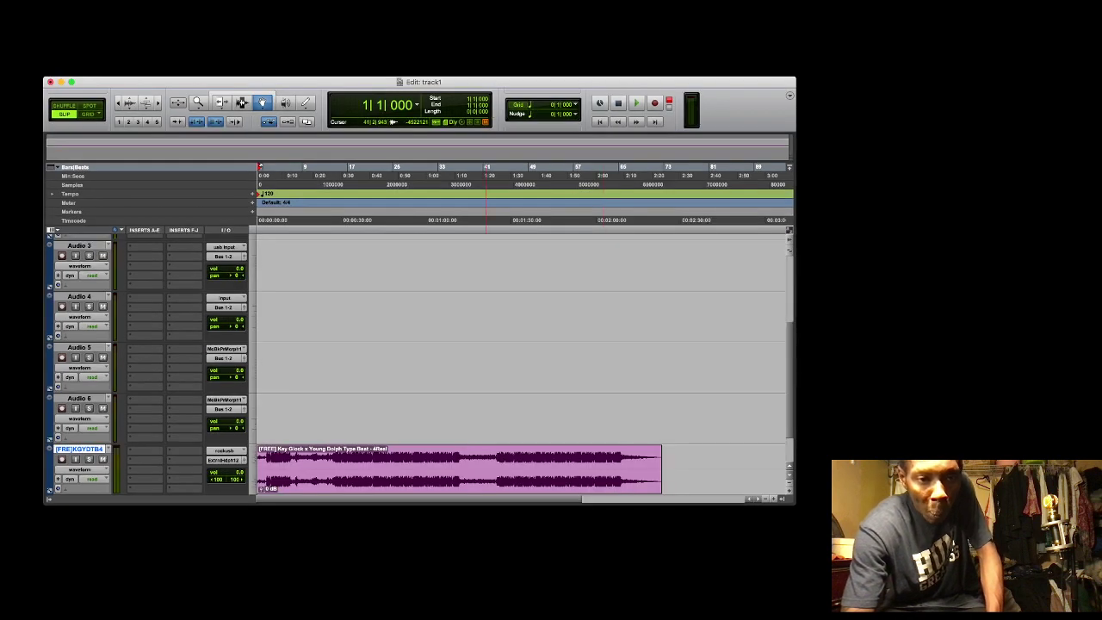
key("space")
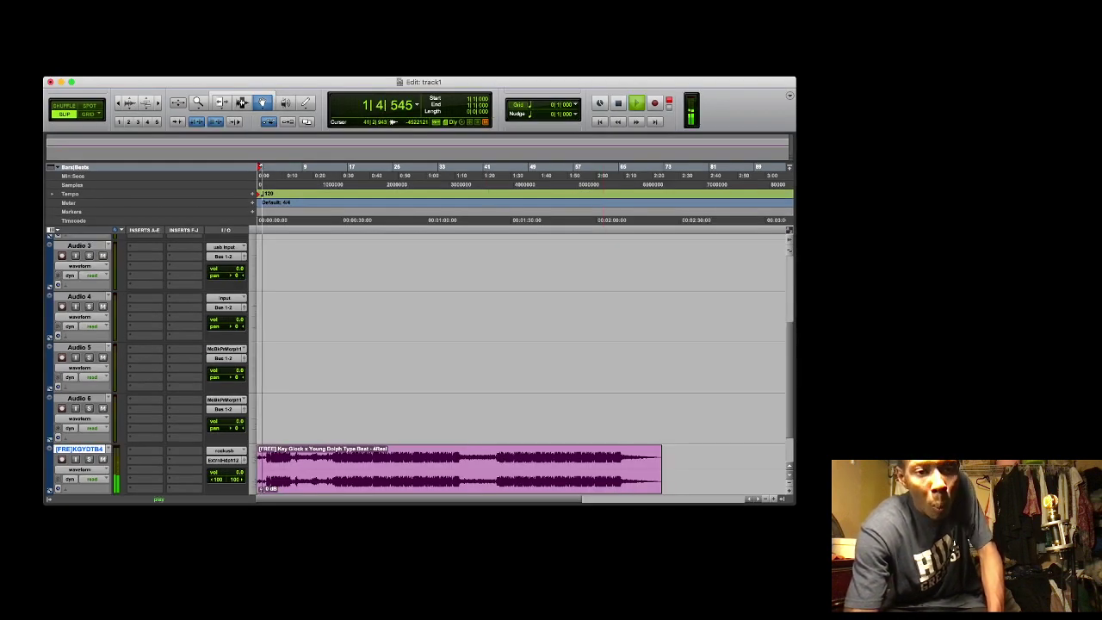
left_click_drag(79, 448, 79, 240)
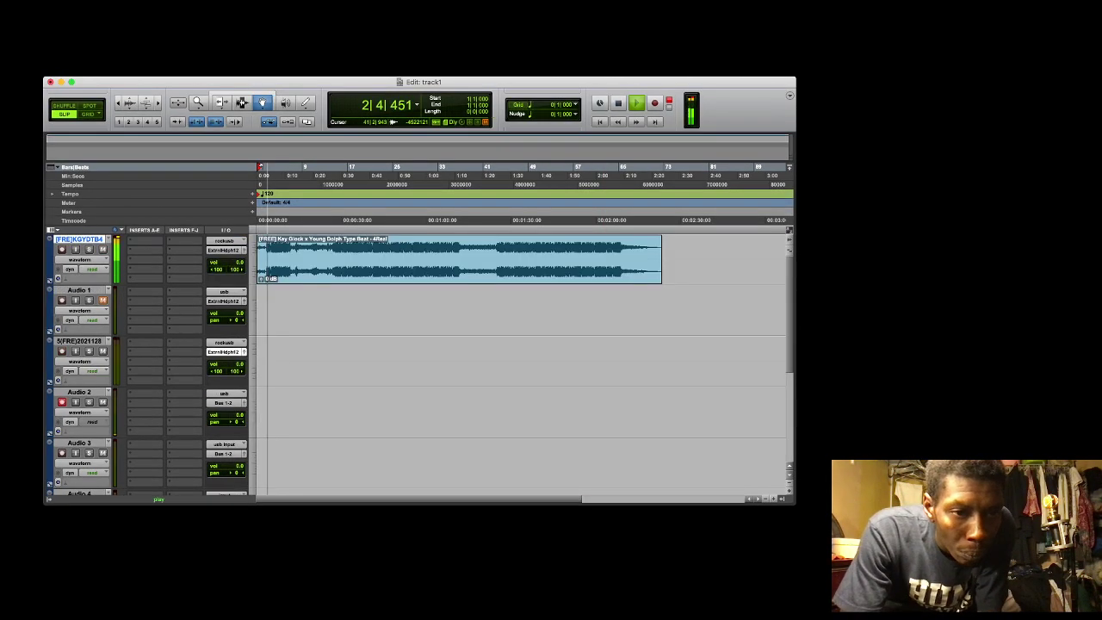
Delete the Audio 1 track and stop playback
left_click(80, 290)
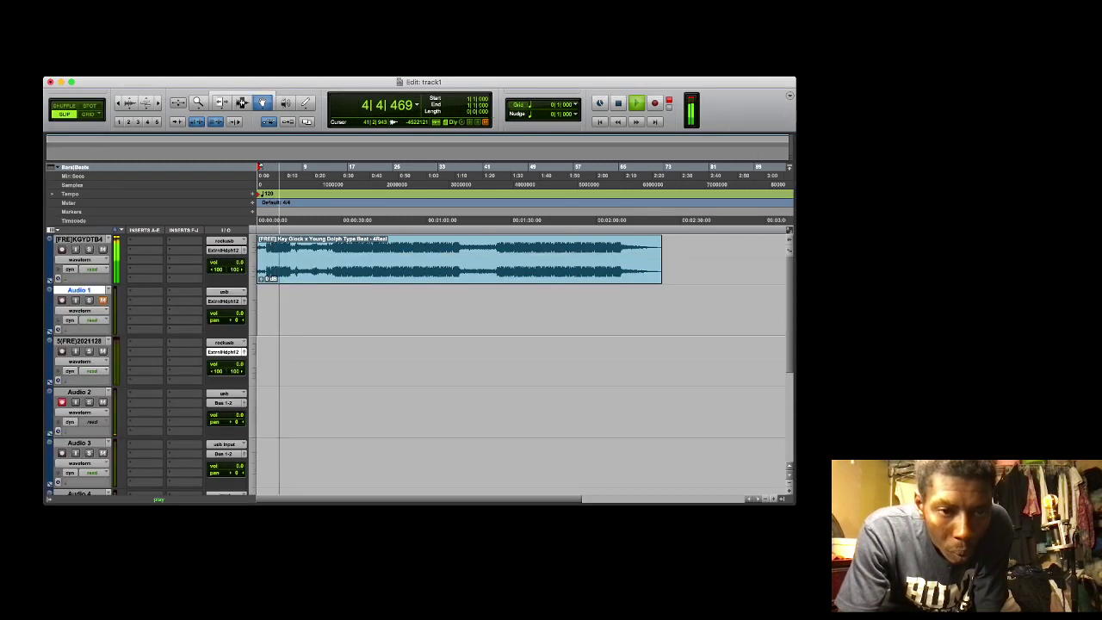
key("Delete")
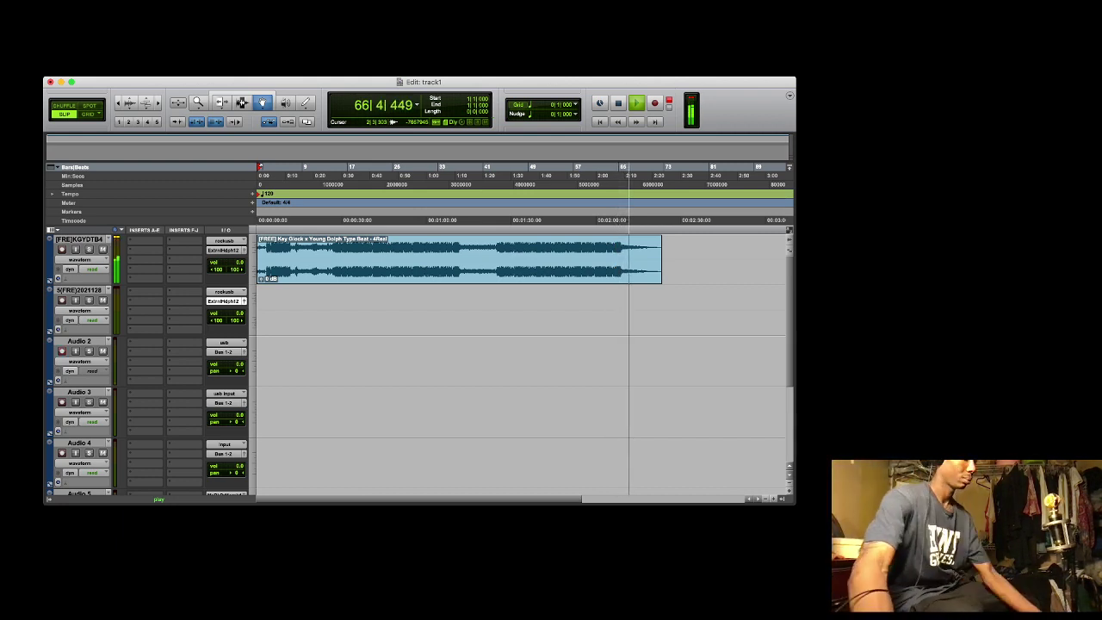
key("space")
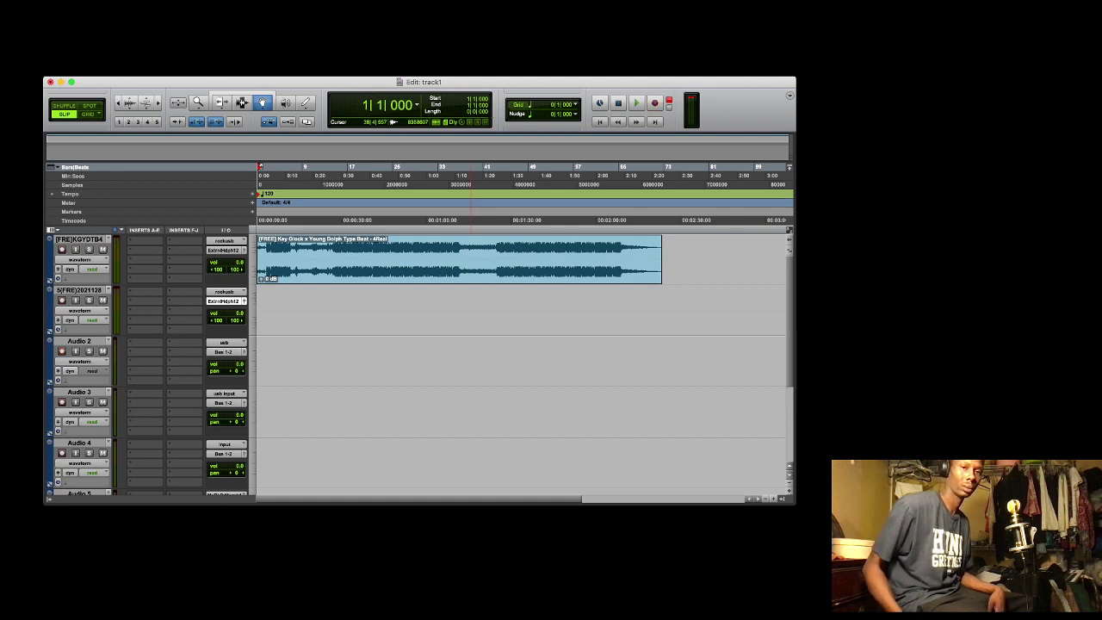
Record a short test take on Audio 2 from the session start and move the clip down to Audio 3
key("super+space")
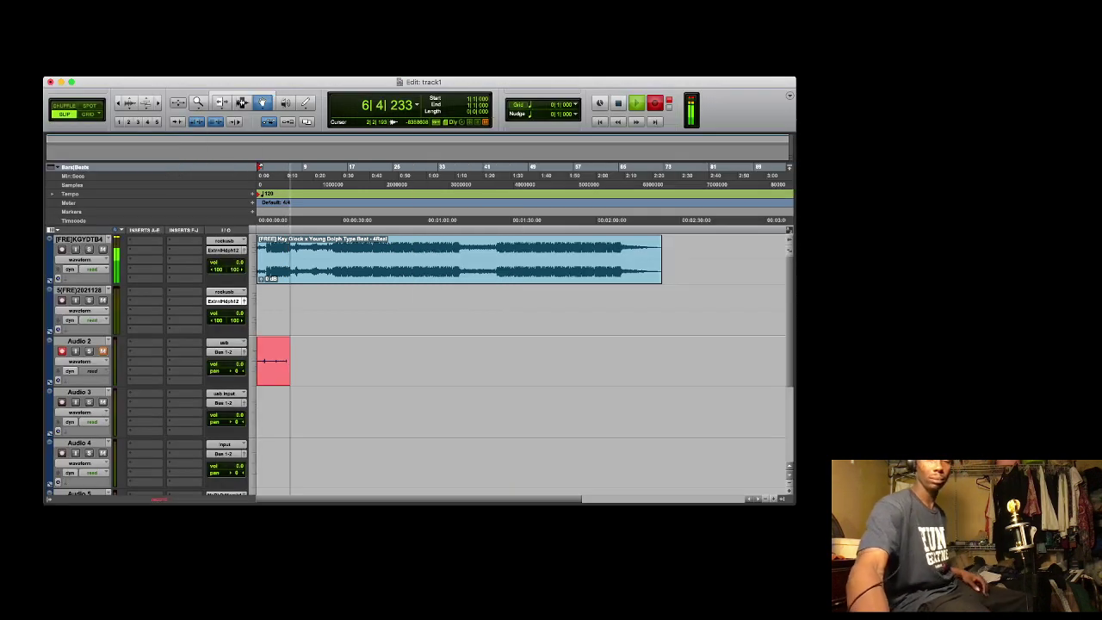
key("space")
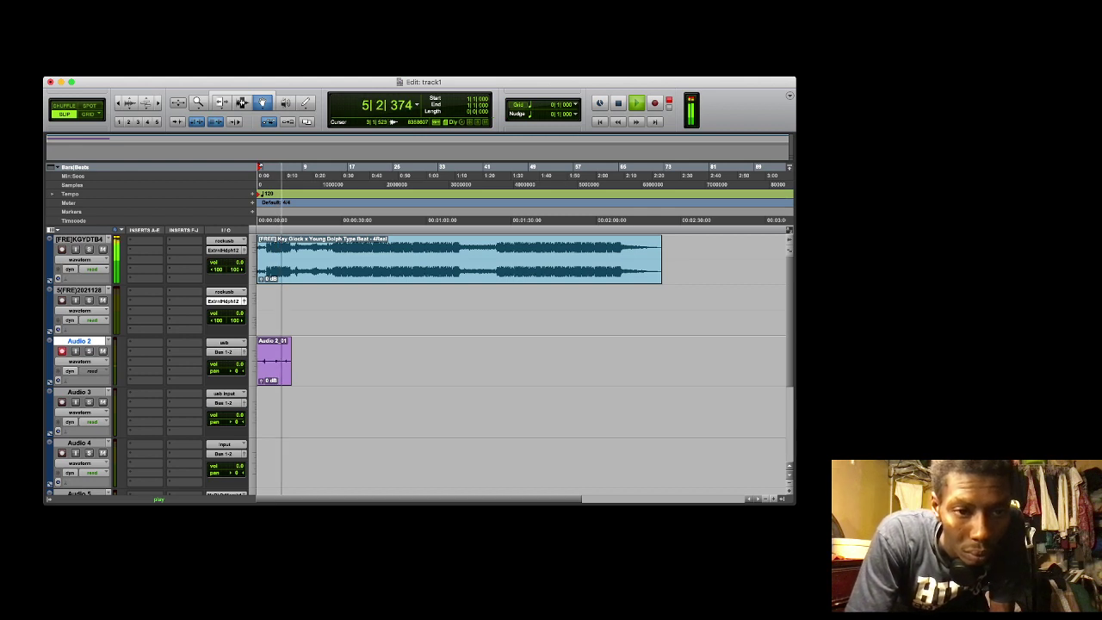
left_click_drag(274, 361, 274, 412)
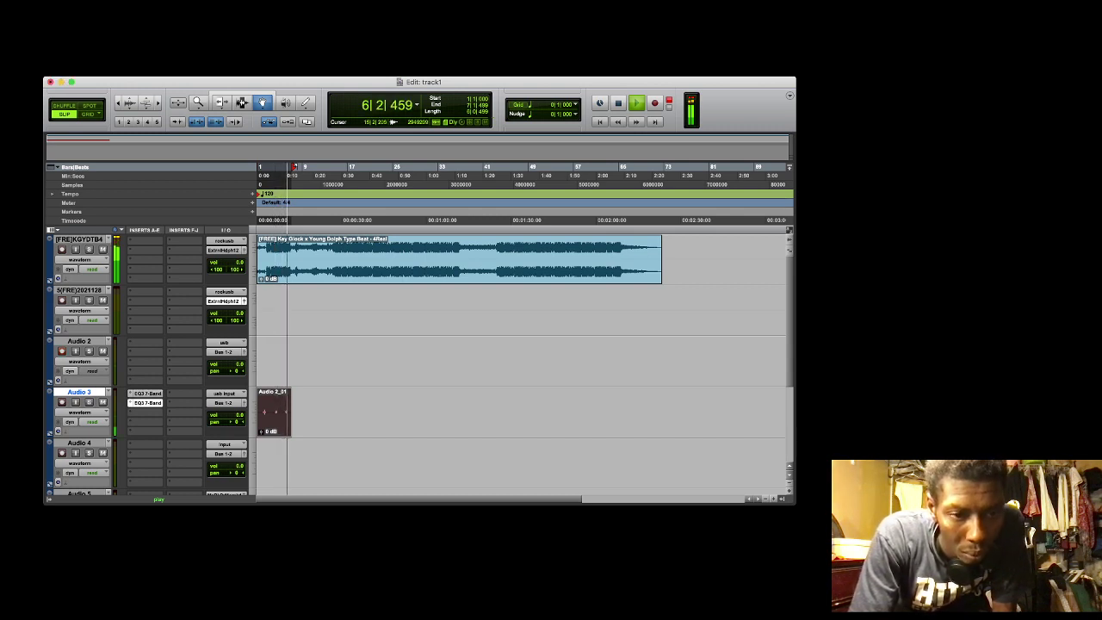
Insert D3 CL and Channel Strip after the two EQ3 7-Band inserts on Audio 3, auditioning the test take with the beat
key("space")
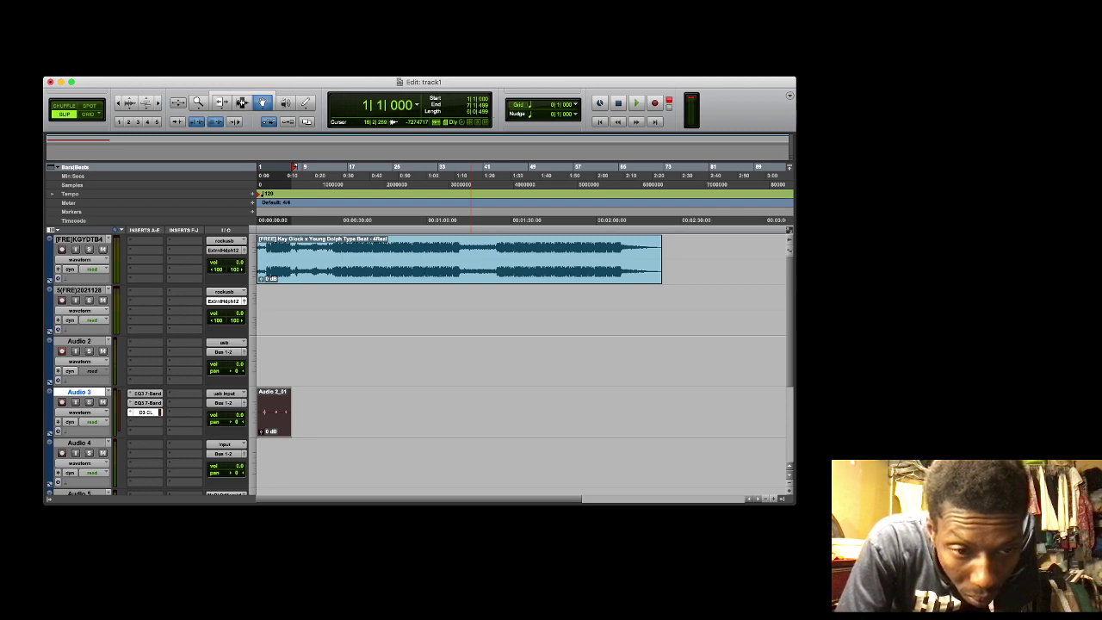
key("space")
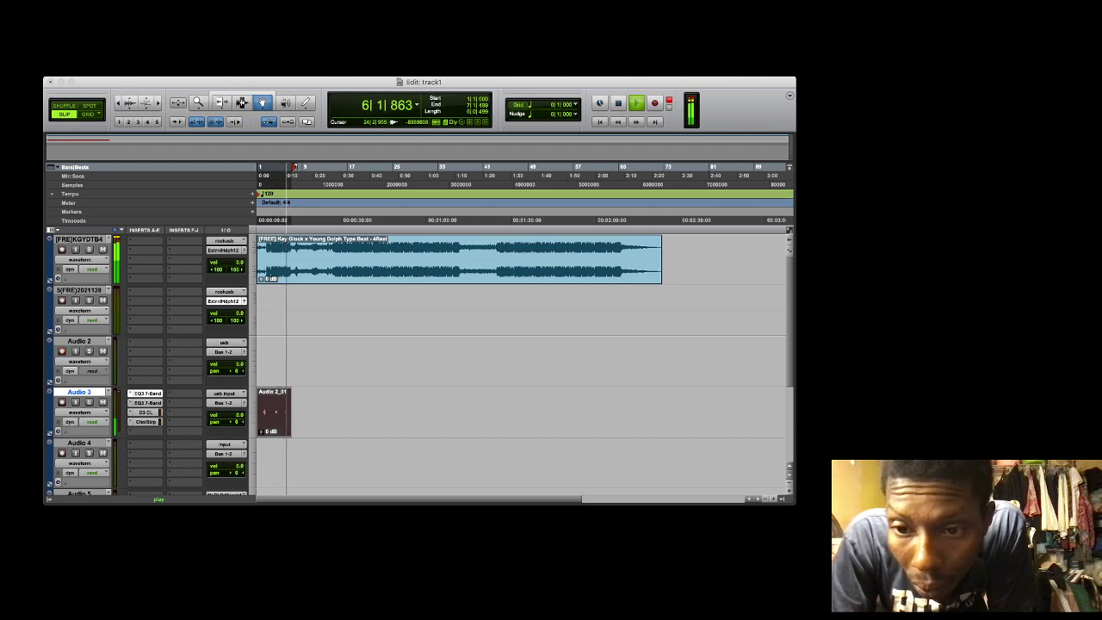
key("space")
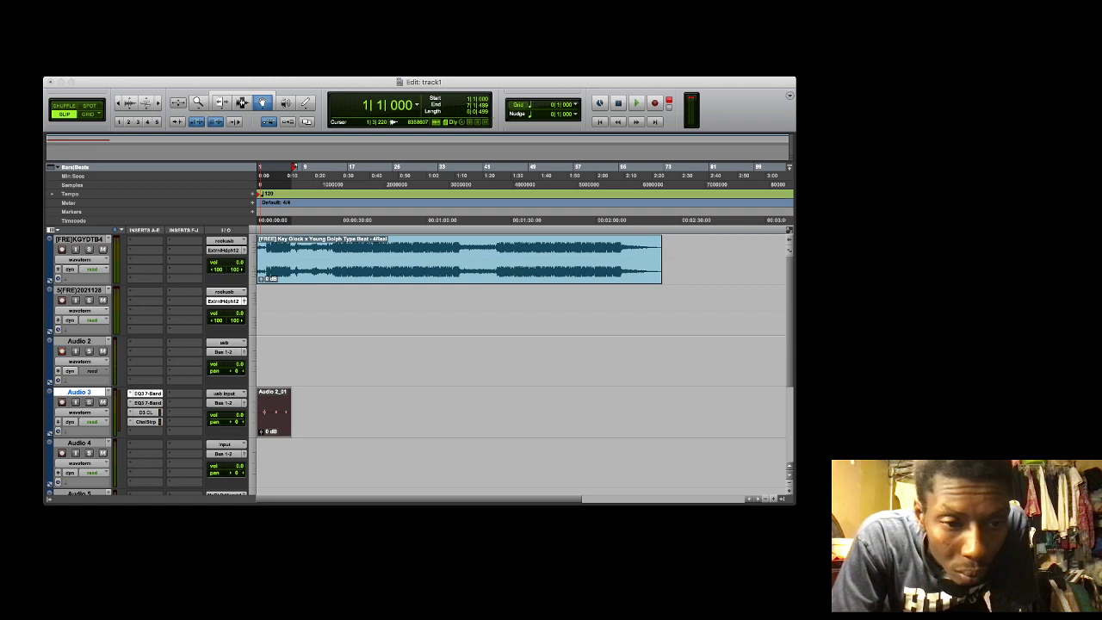
Replay the start of the session several times to check how the Audio 3 take sounds through its Channel Strip and D3 CL inserts
key("space")
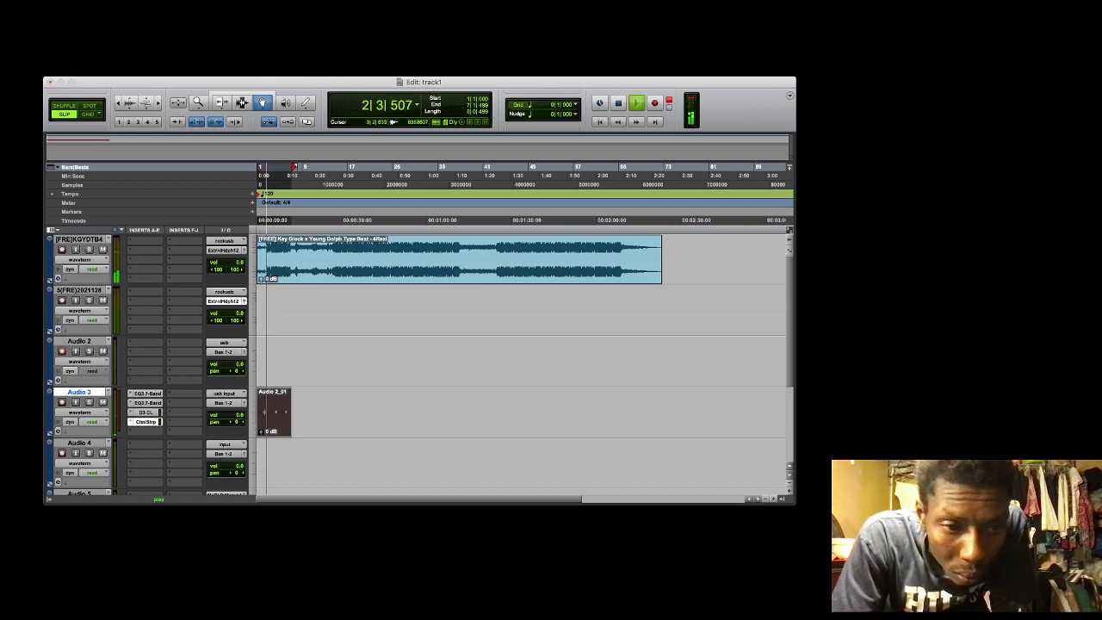
key("space")
key("space")
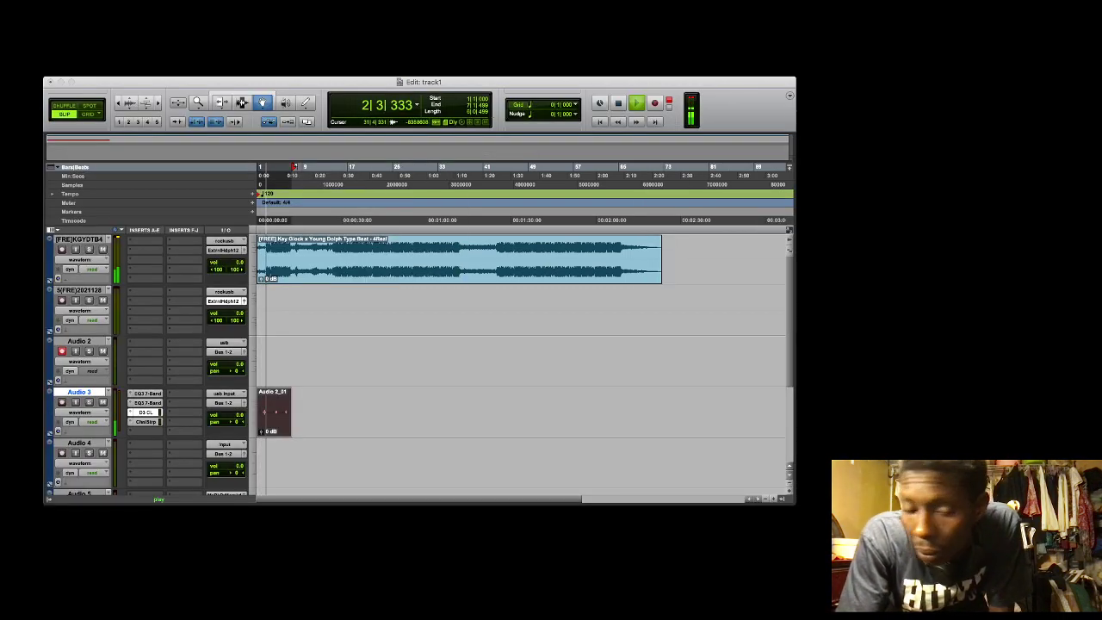
key("space")
key("space")
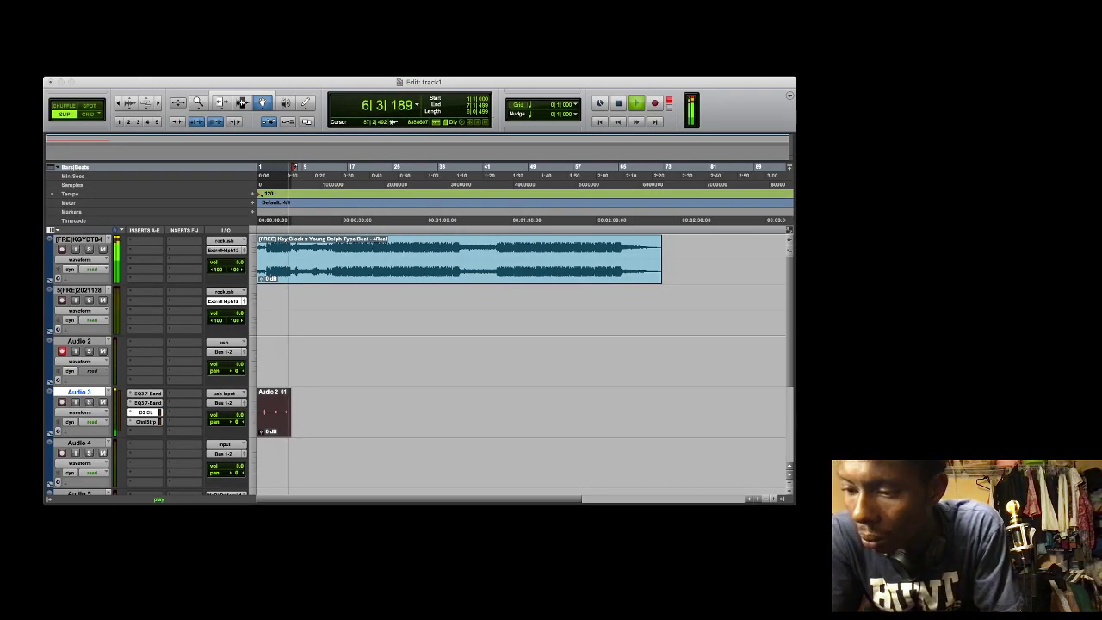
key("space")
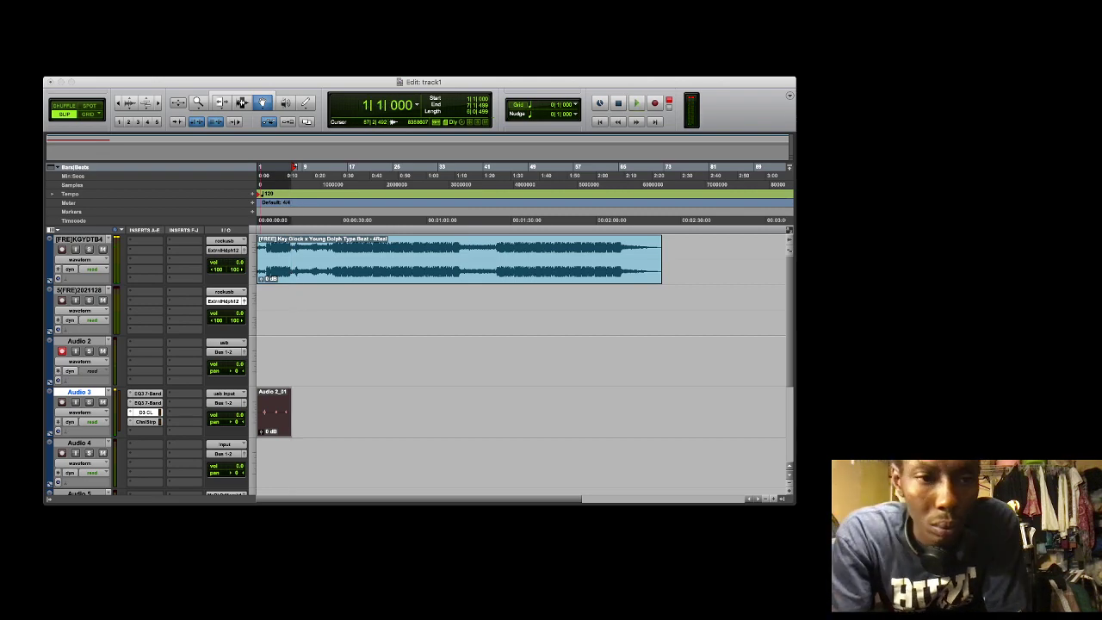
key("space")
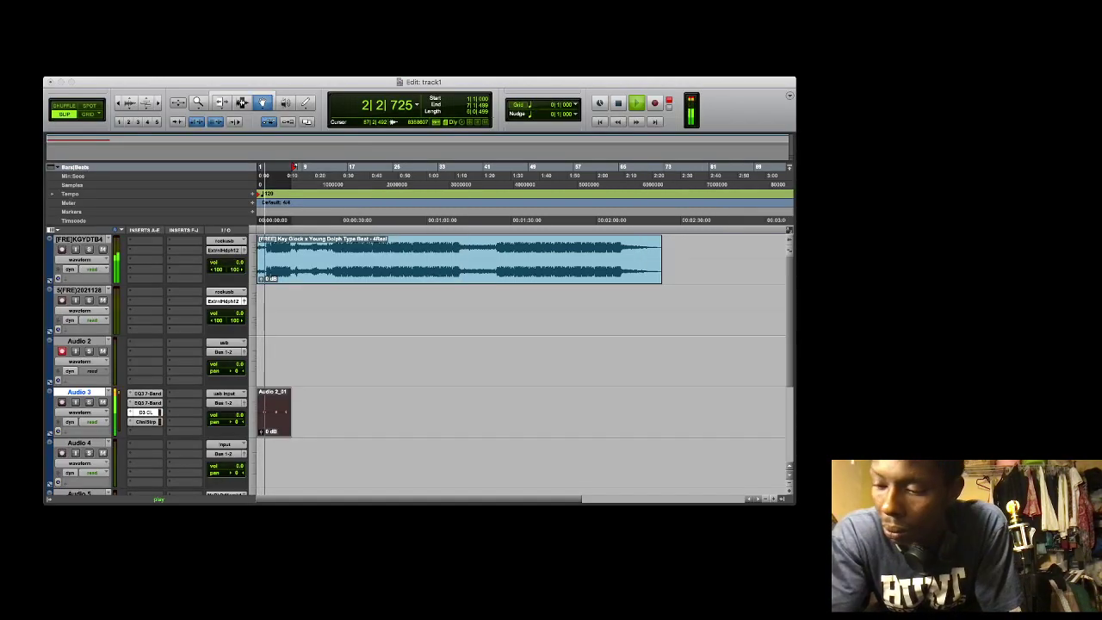
Stop playback and add a D-Verb insert to Audio 3
key("super+equal")
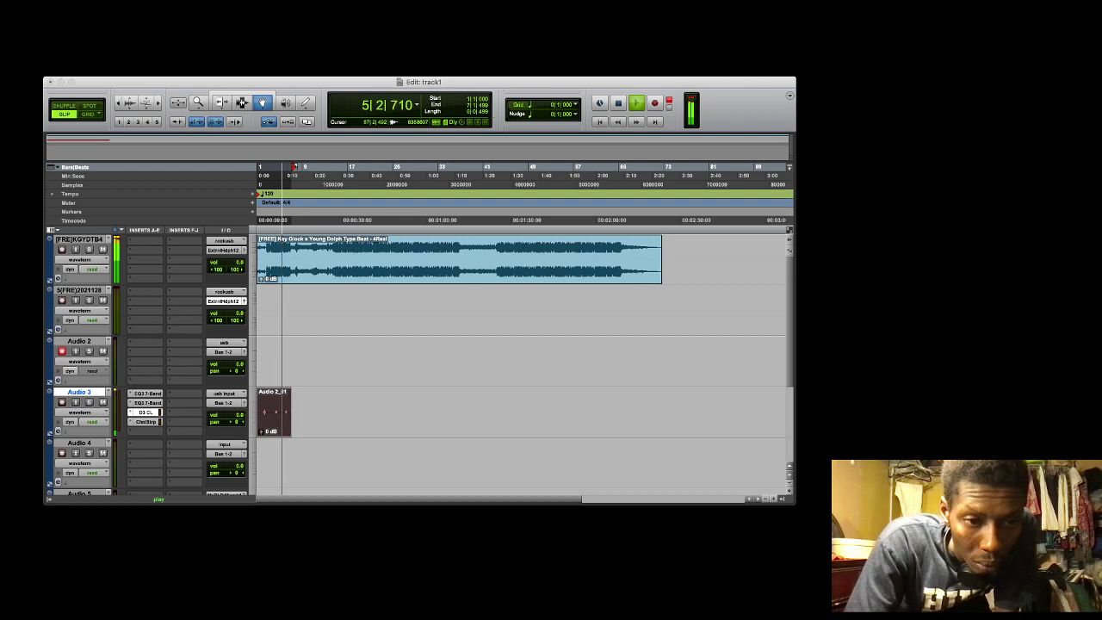
key("super+equal")
key("super+equal")
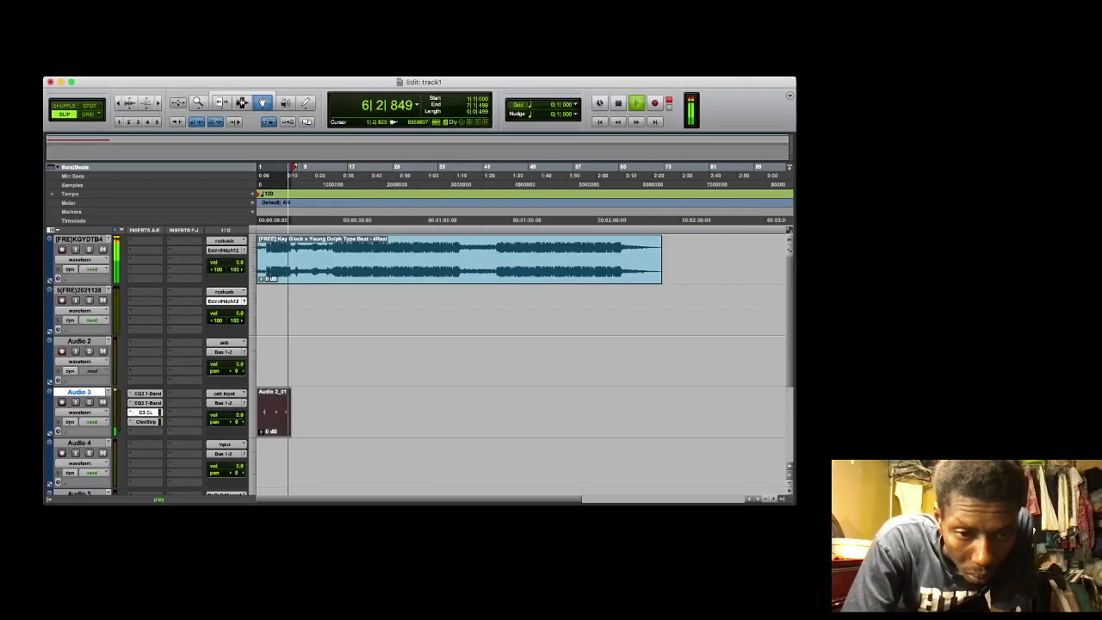
key("space")
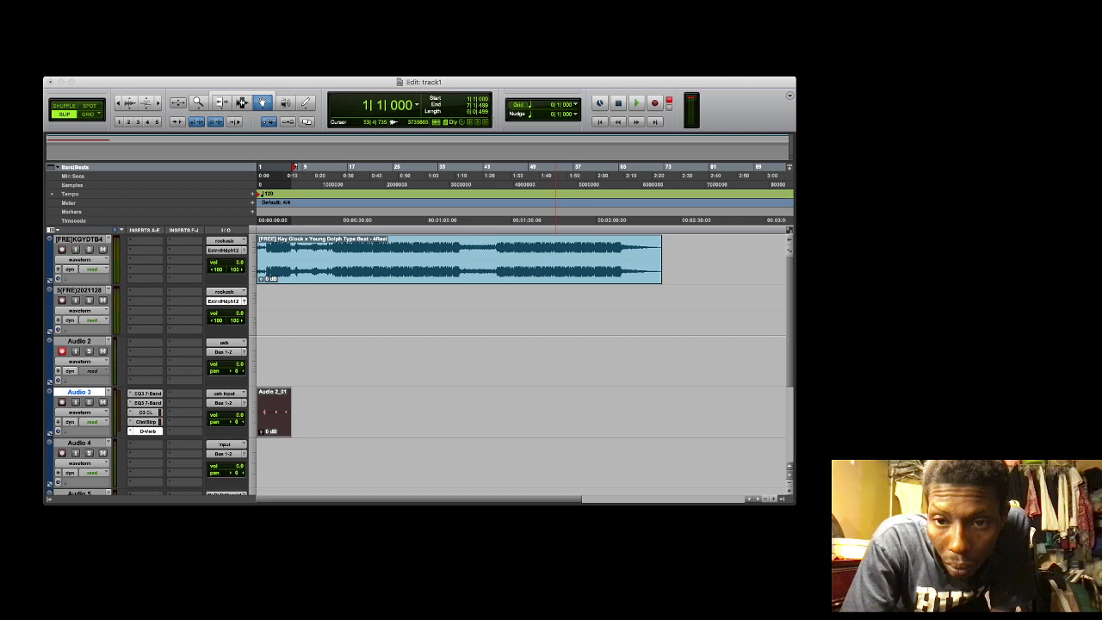
Audition the Audio 3 take with its reverb and EQ, open its D3 CL insert, and stop playback
key("space")
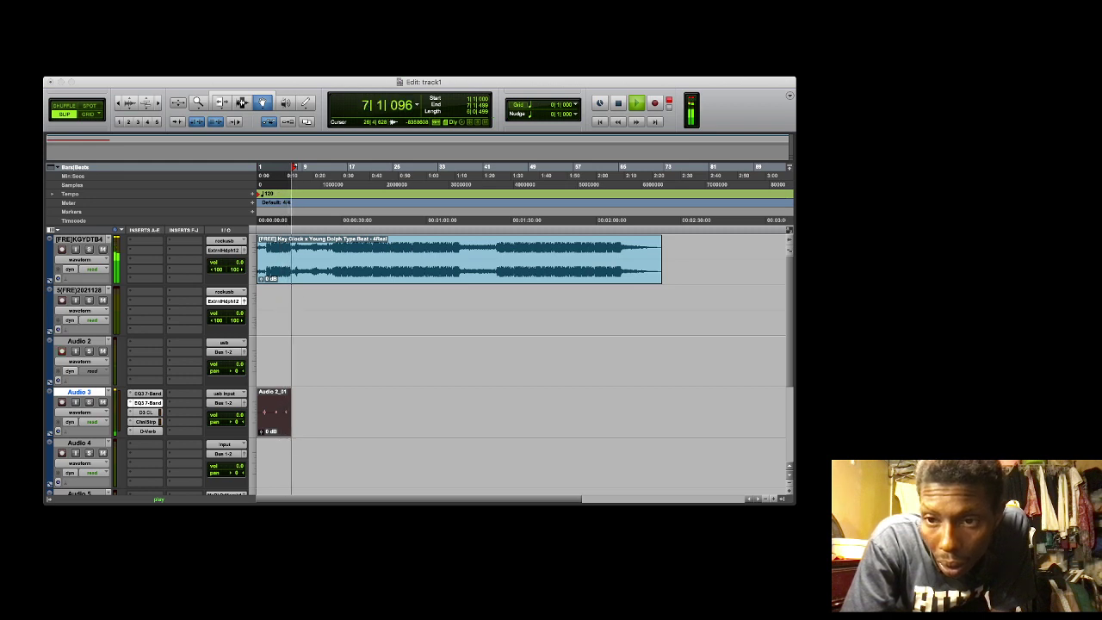
key("space")
key("space")
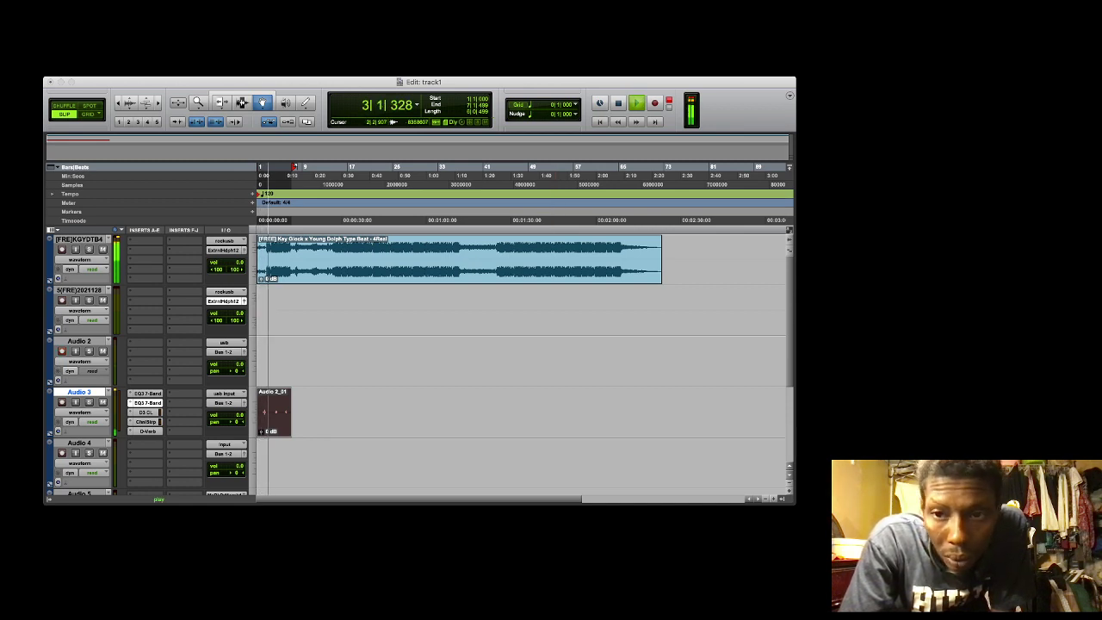
left_click(146, 411)
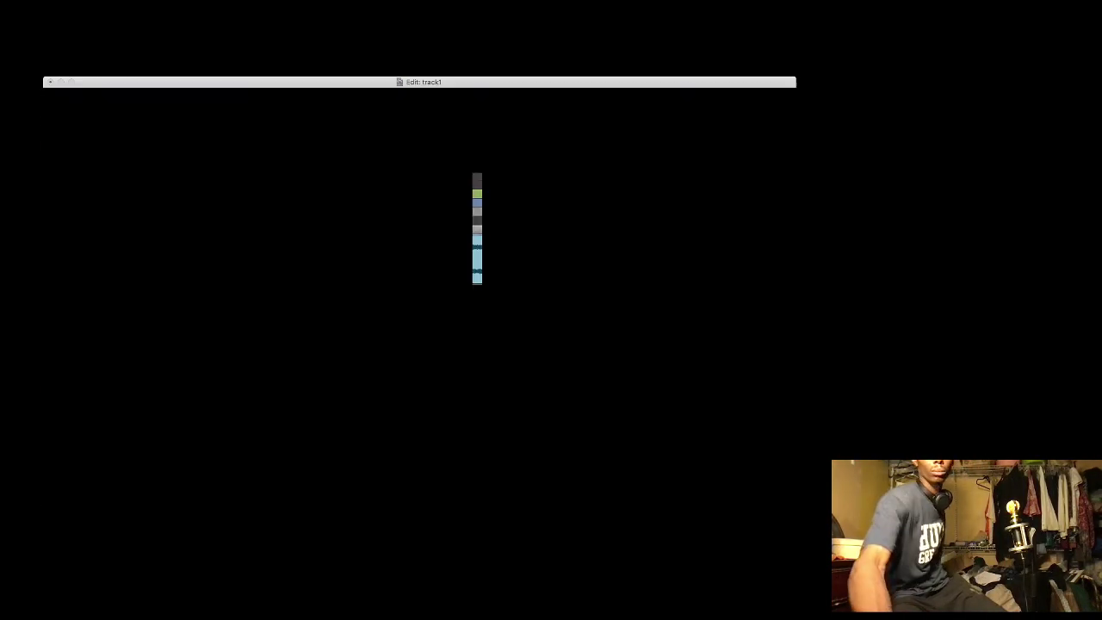
key("space")
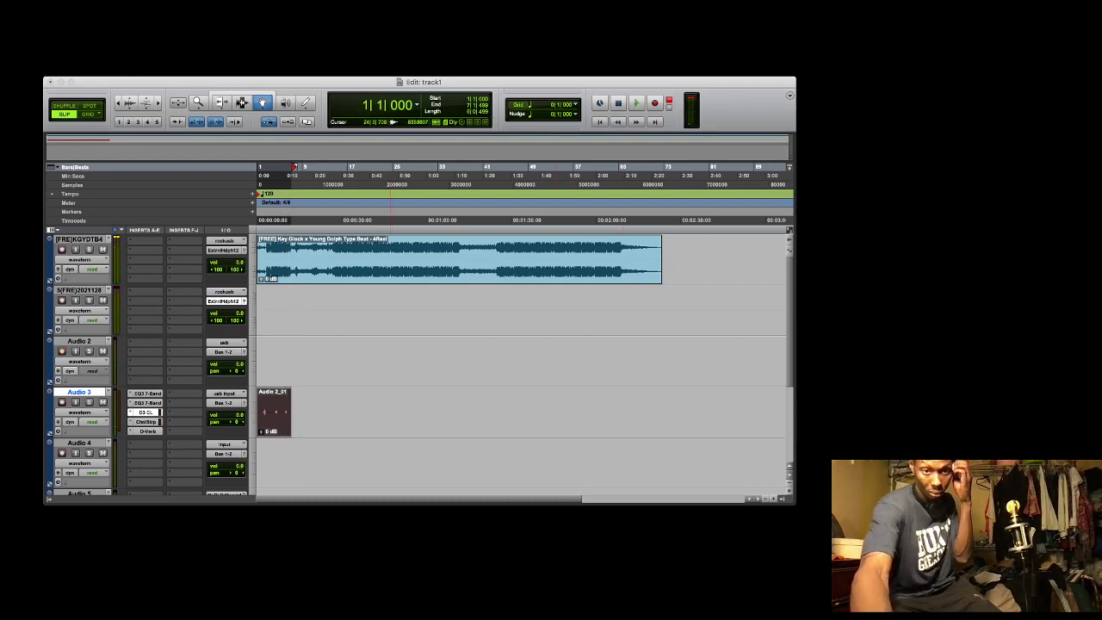
Deselect the test clip, add D3 DE and D3 ExpGate inserts to Audio 3, and play the take to check them
left_click(391, 352)
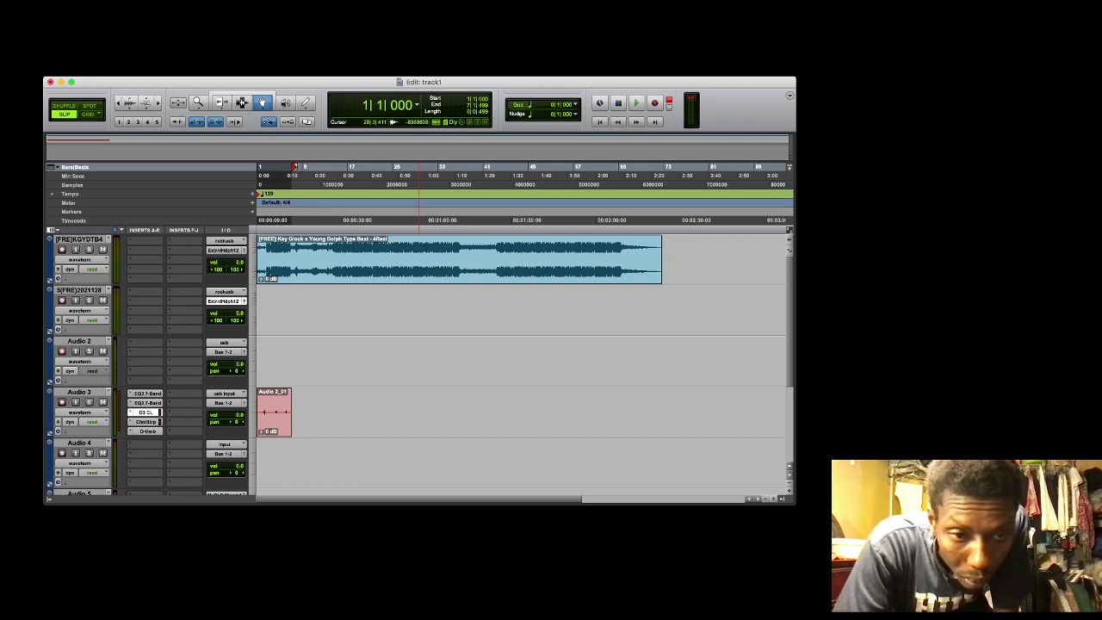
left_click(186, 393)
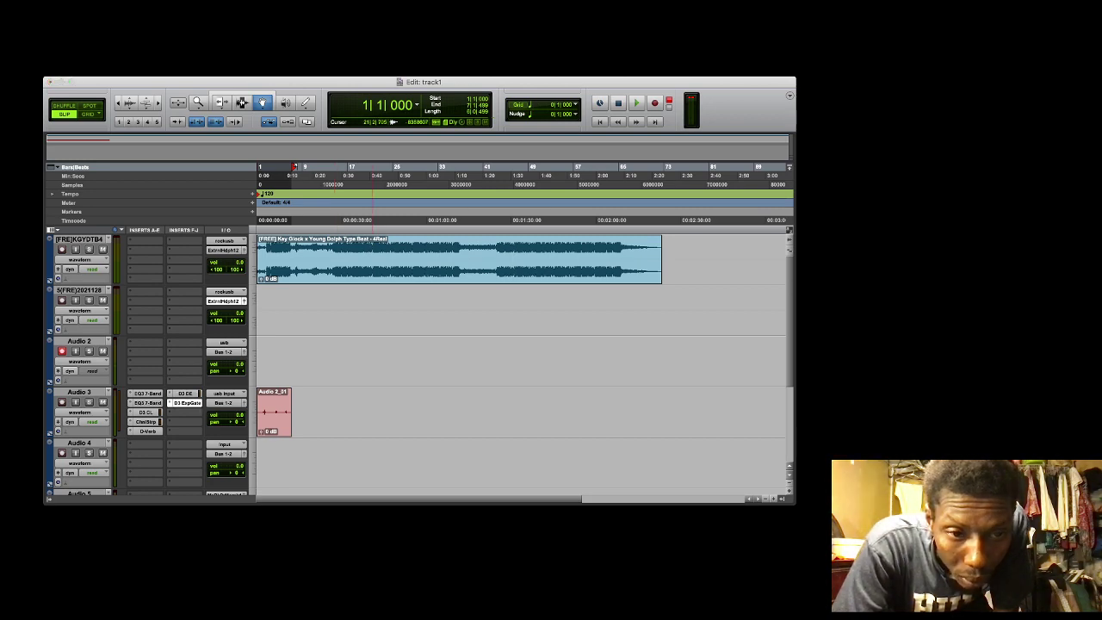
key("space")
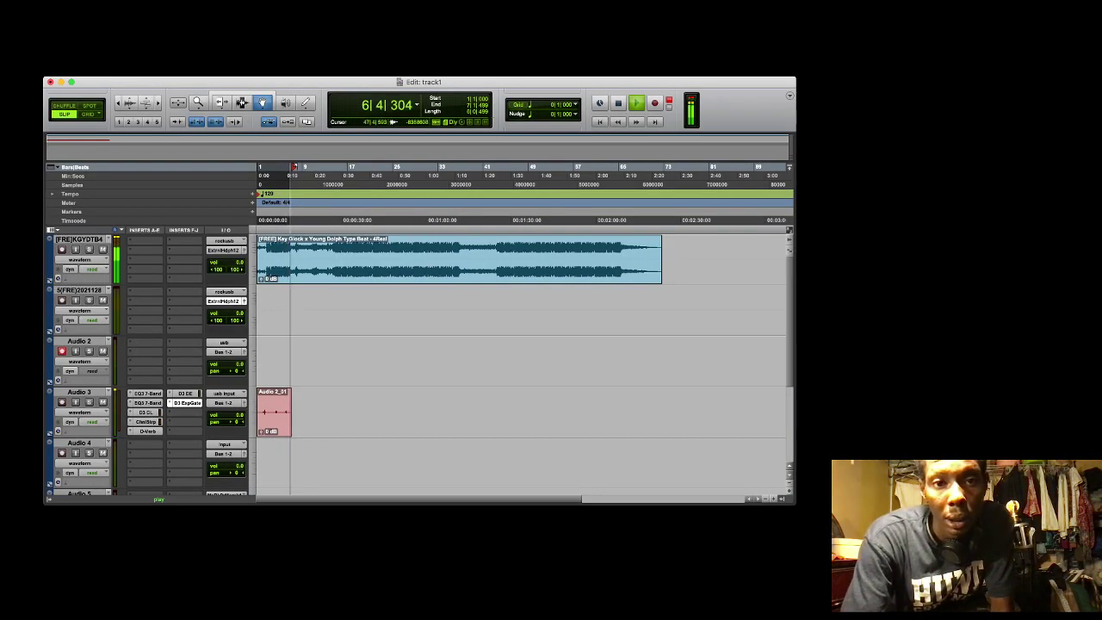
key("space")
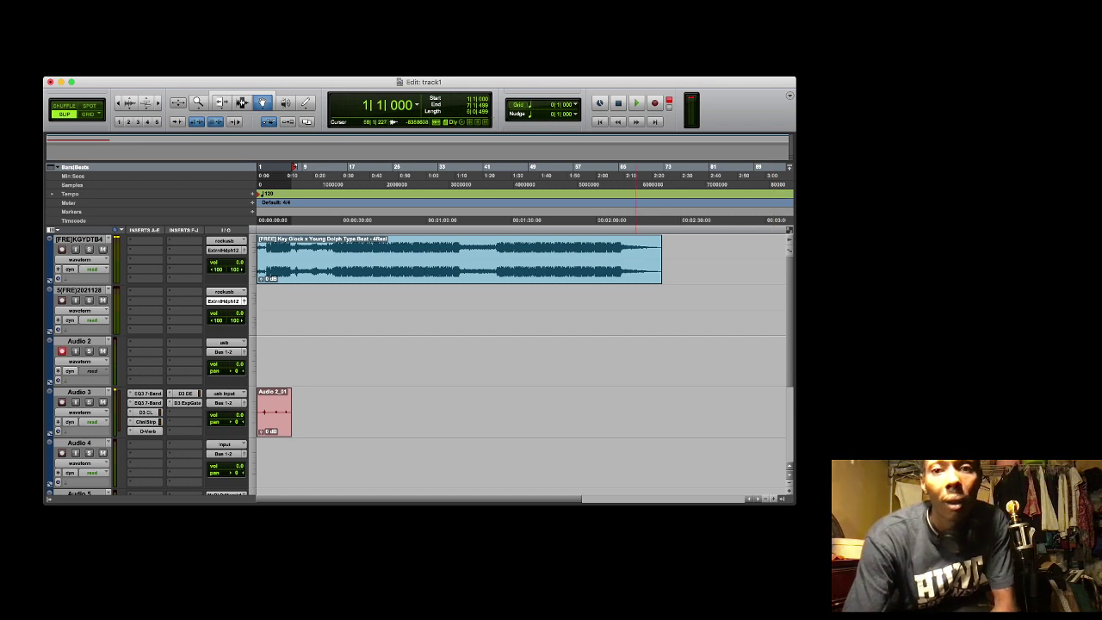
Cue the beat from the session start and record a longer take on Audio 2, about 22 bars long
key("space")
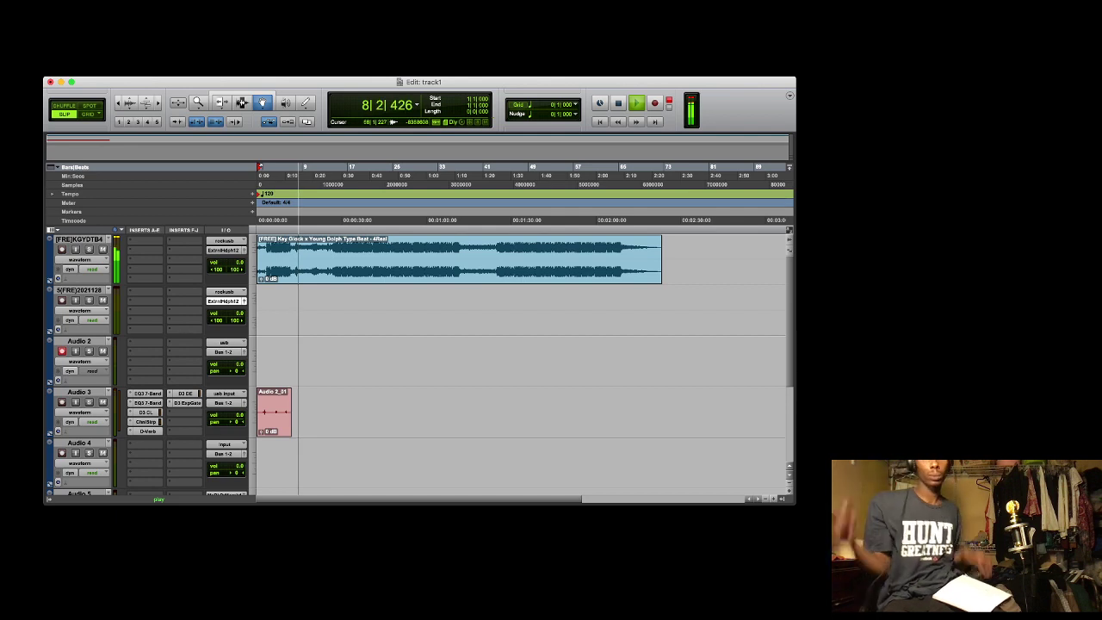
key("space")
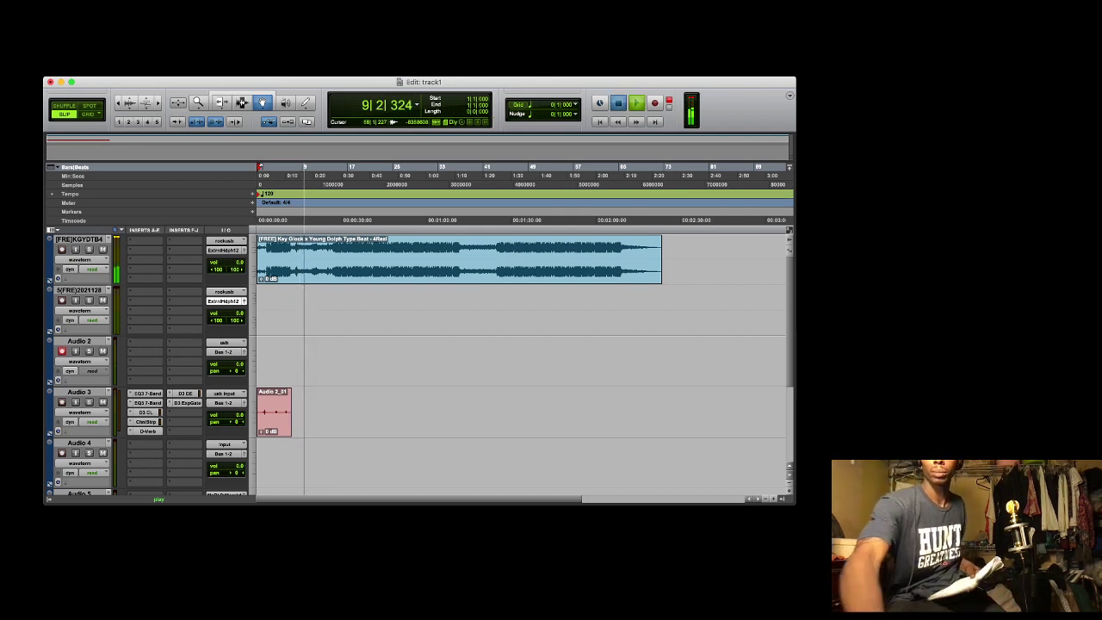
key("super+space")
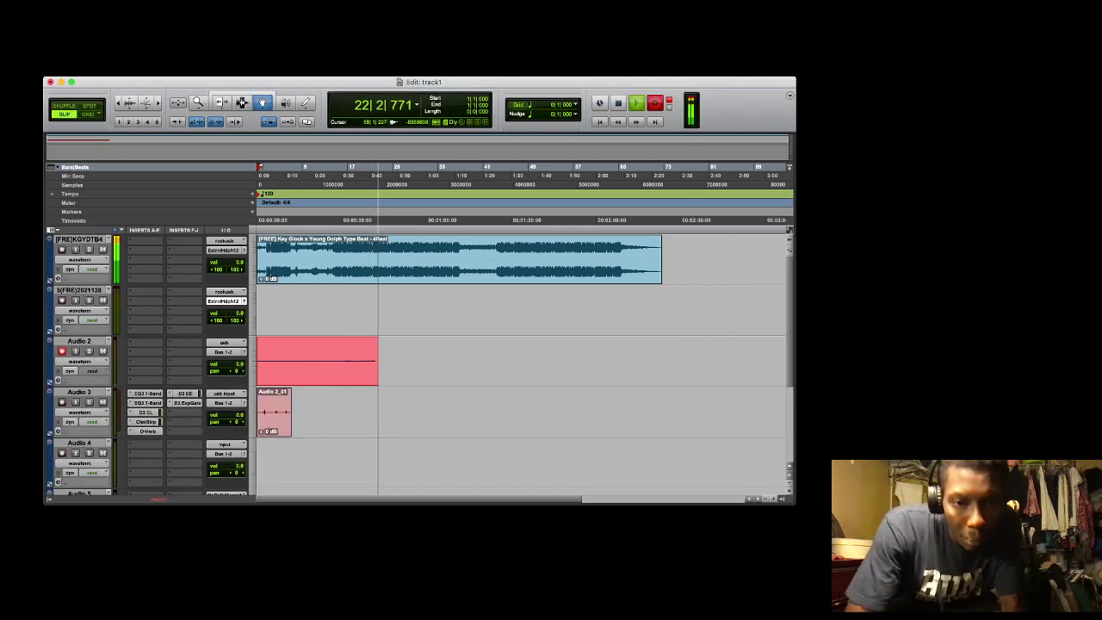
key("space")
Stop recording, replay the Audio 2 take from the session start, and try a short new recording from about 7|3|363
key("space")
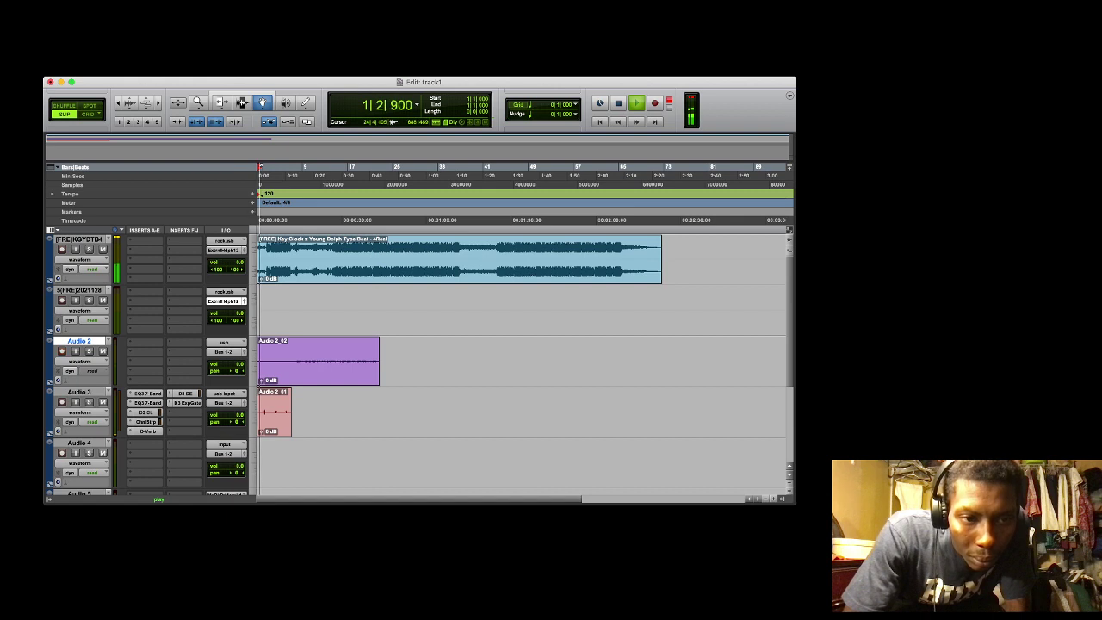
key("space")
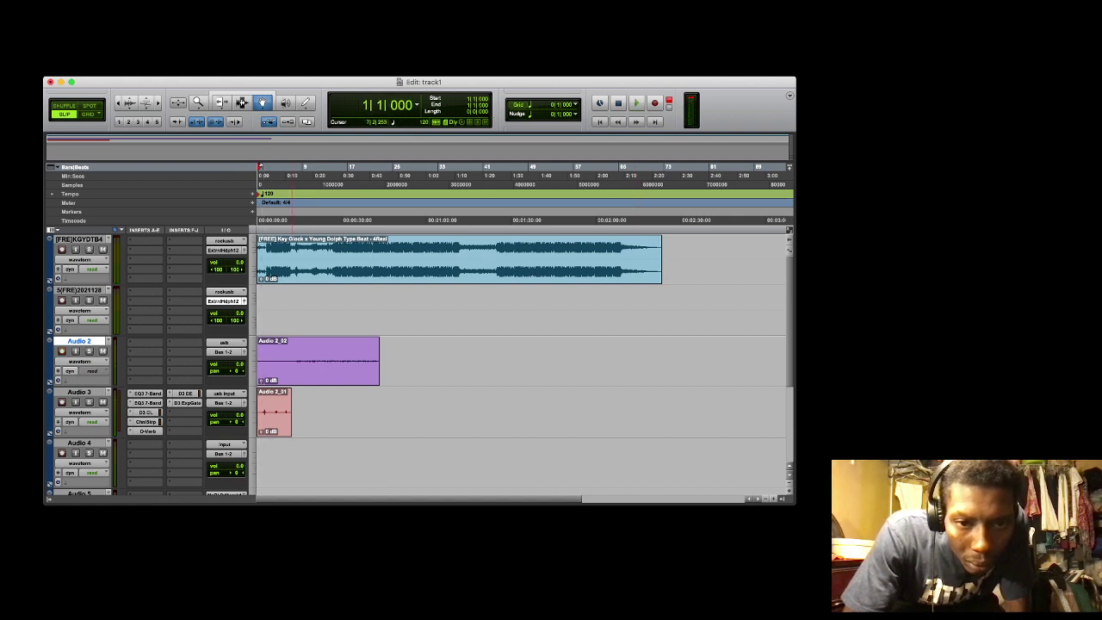
left_click(293, 168)
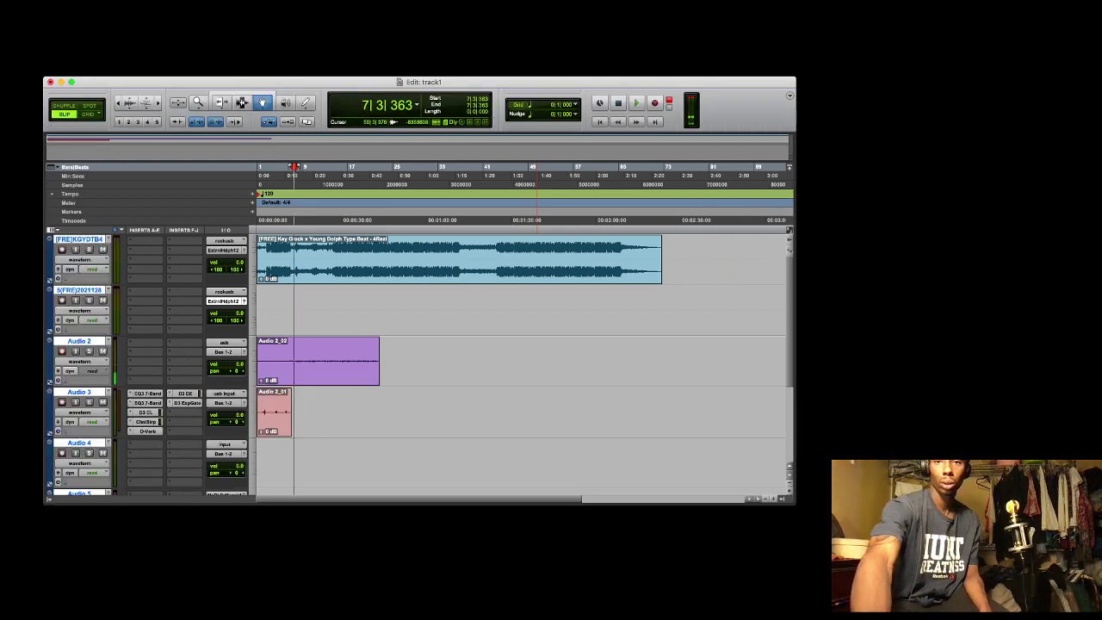
key("super+space")
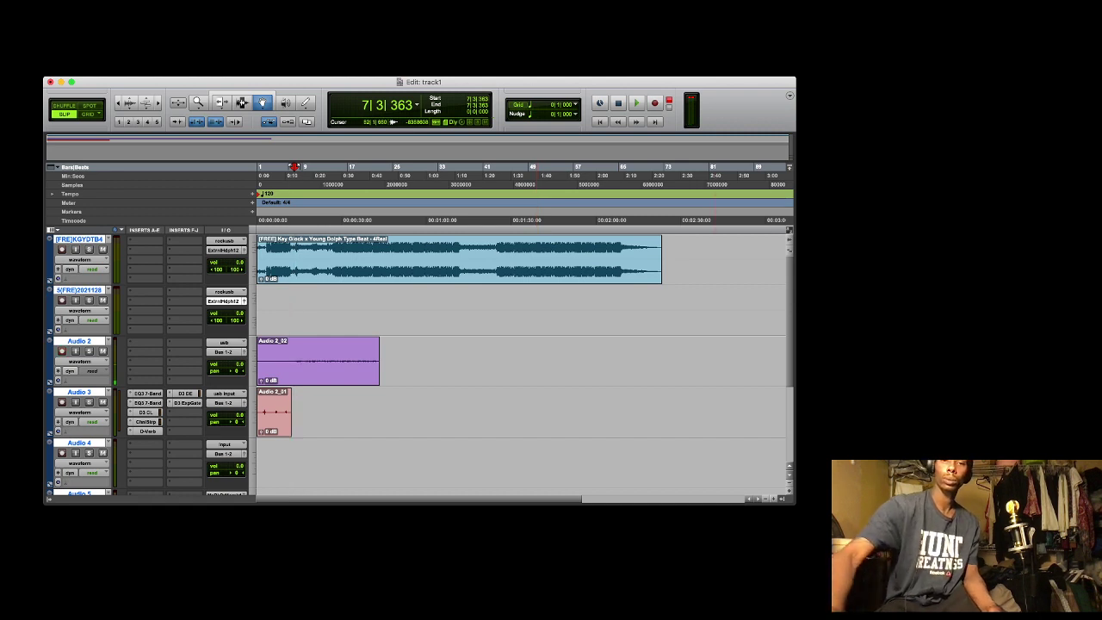
key("space")
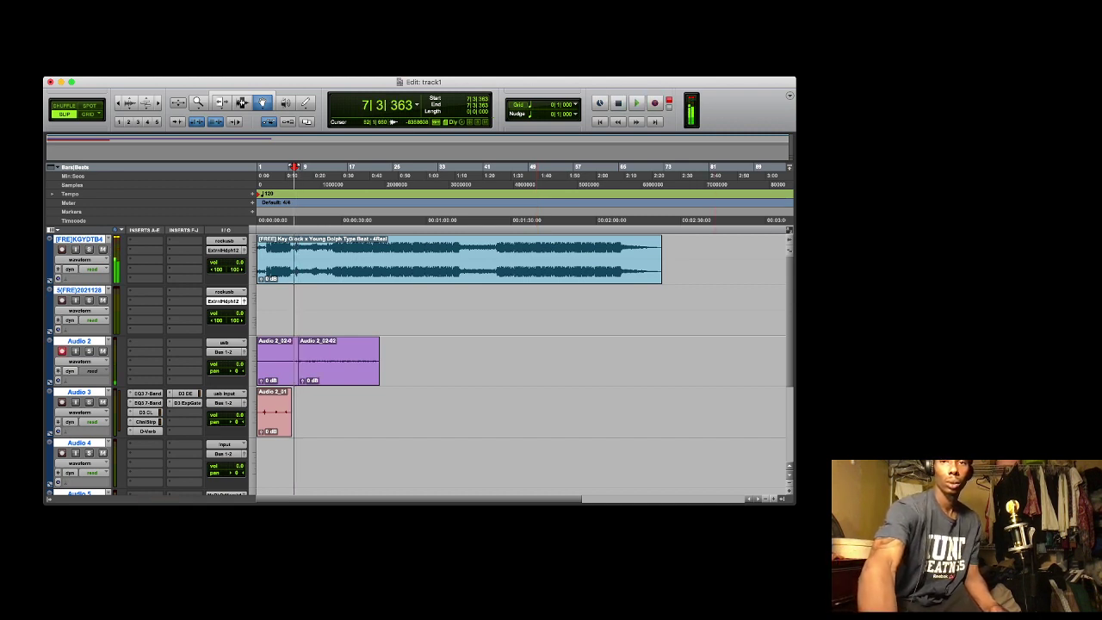
Record a new Audio 2 take from the session start to about bar 22 and play it back
key("Return")
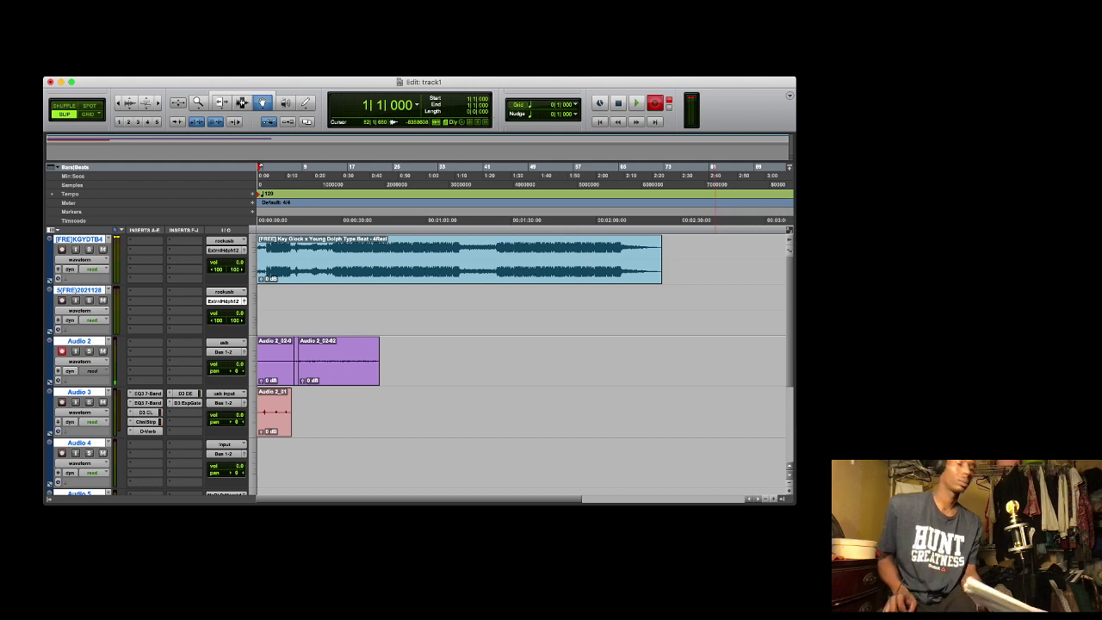
key("space")
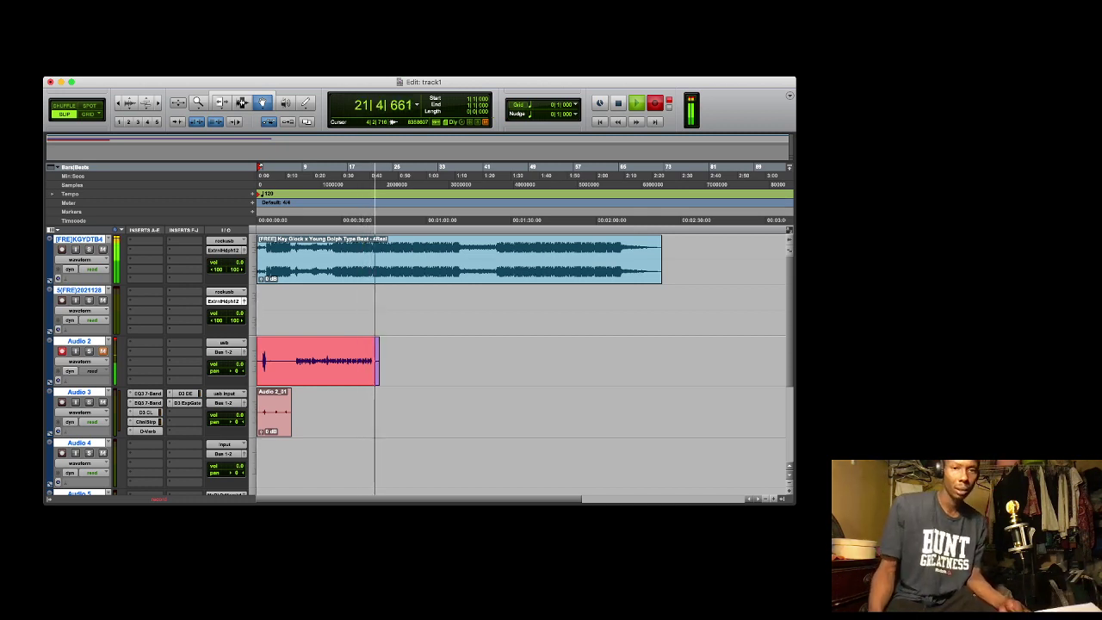
key("space")
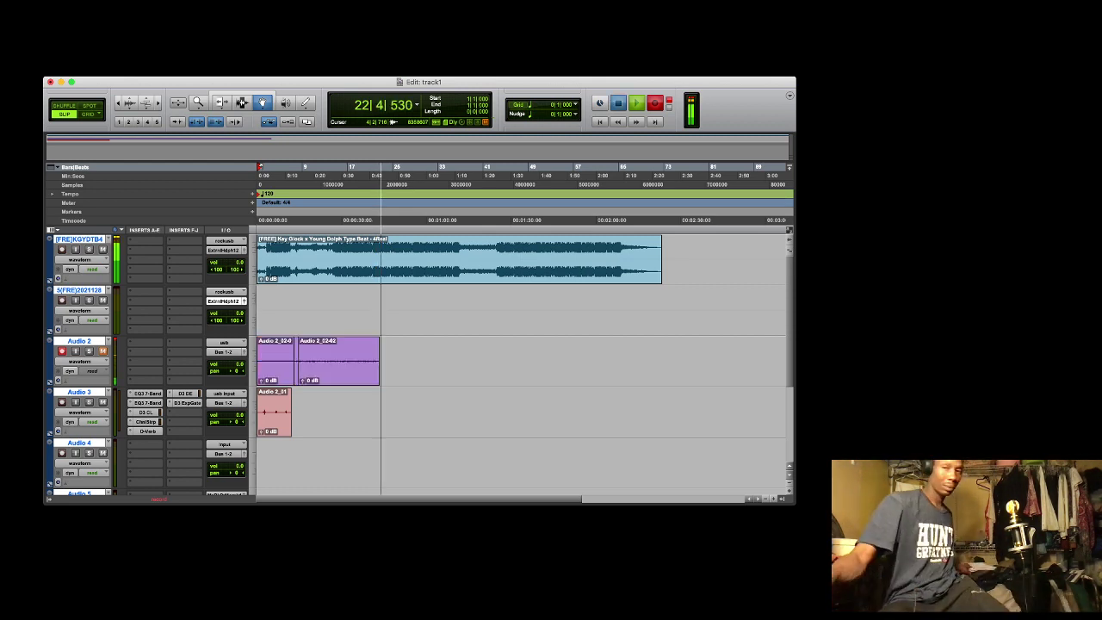
key("space")
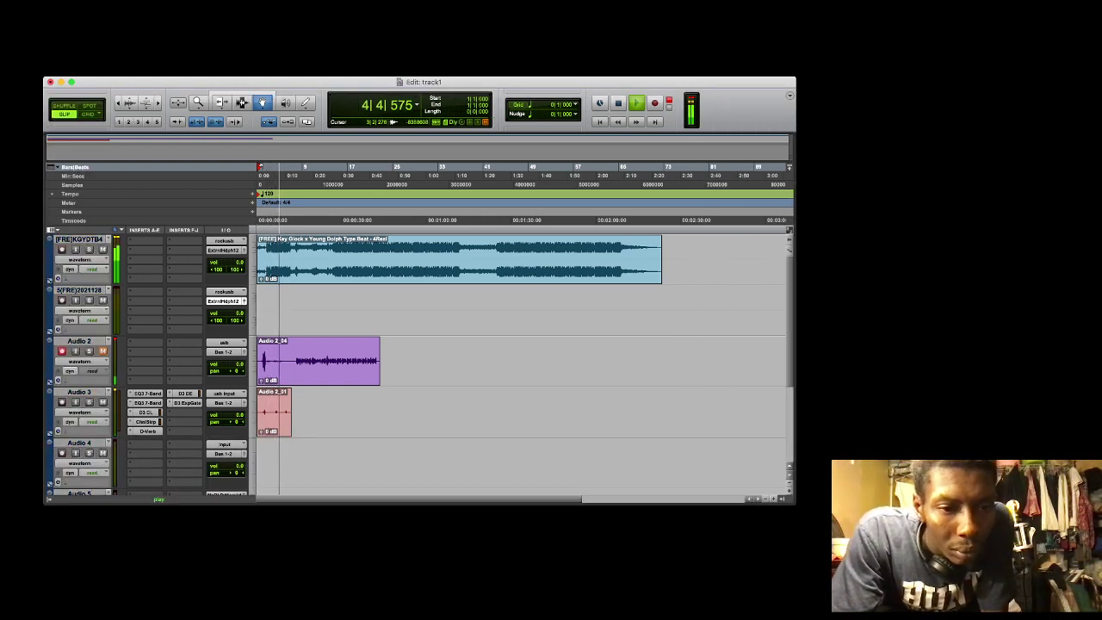
Duplicate the Audio 3 track with its inserts and move the new Audio 2 take onto the duplicate at the session start
left_click(79, 392)
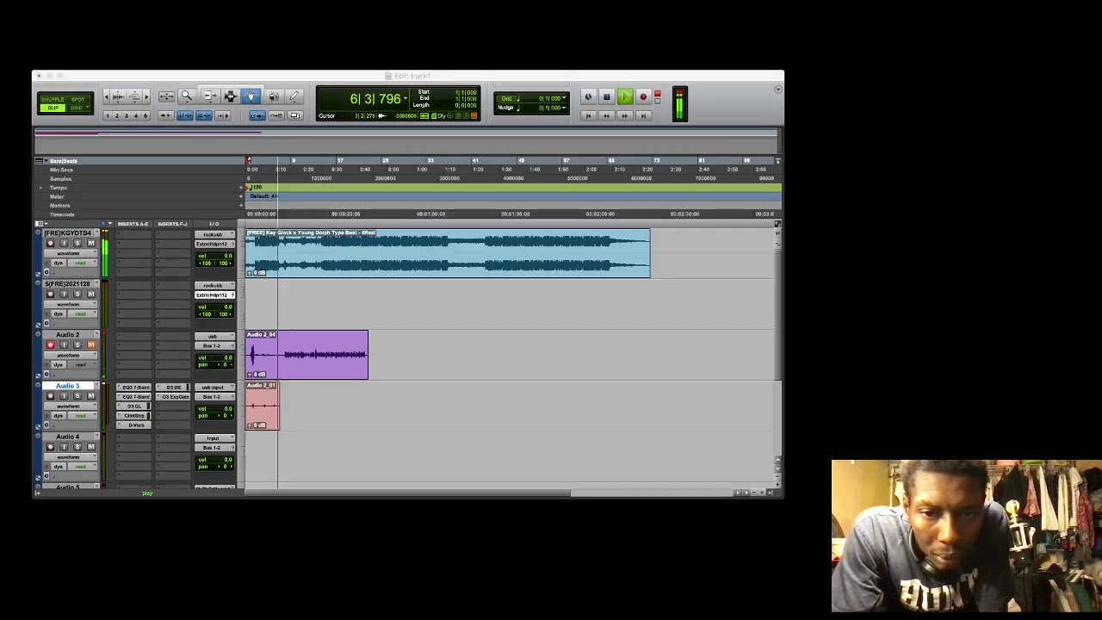
key("Return")
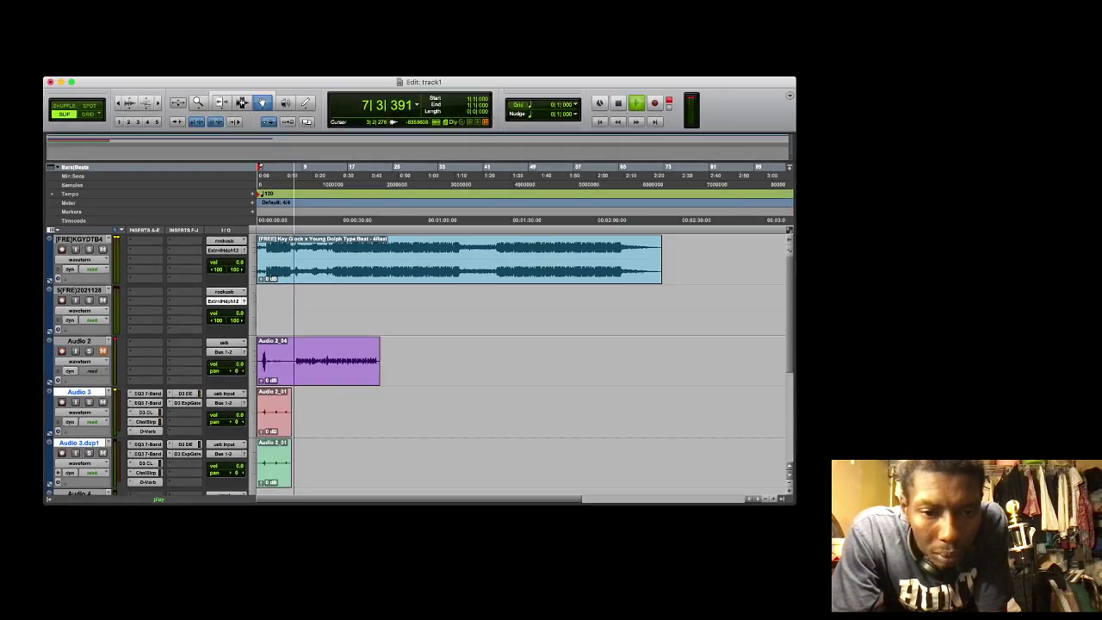
left_click_drag(334, 360, 336, 462)
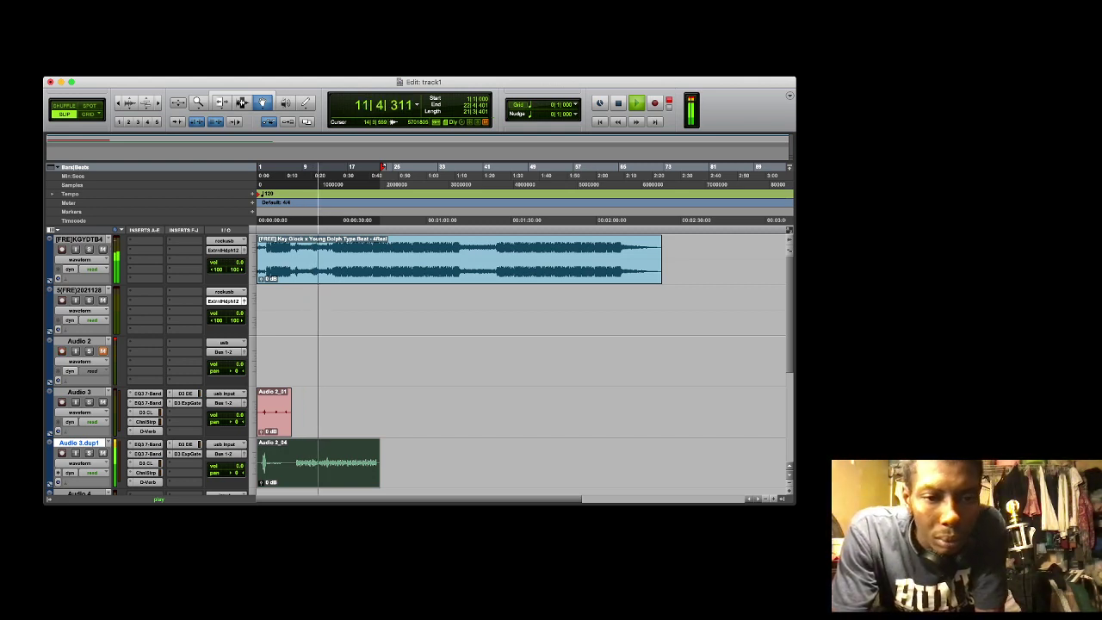
Check the D3 CL insert on Audio 3.dup1 and delete the near-silent part of its take from about 2|4|057 to 7|3|719
left_click(146, 463)
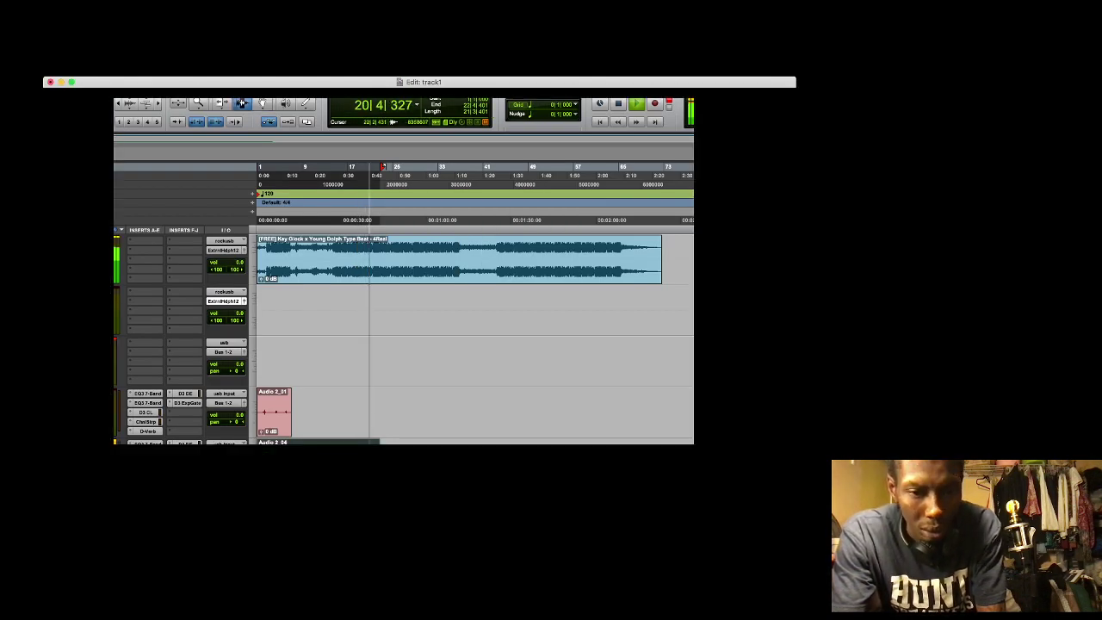
left_click_drag(294, 462, 259, 463)
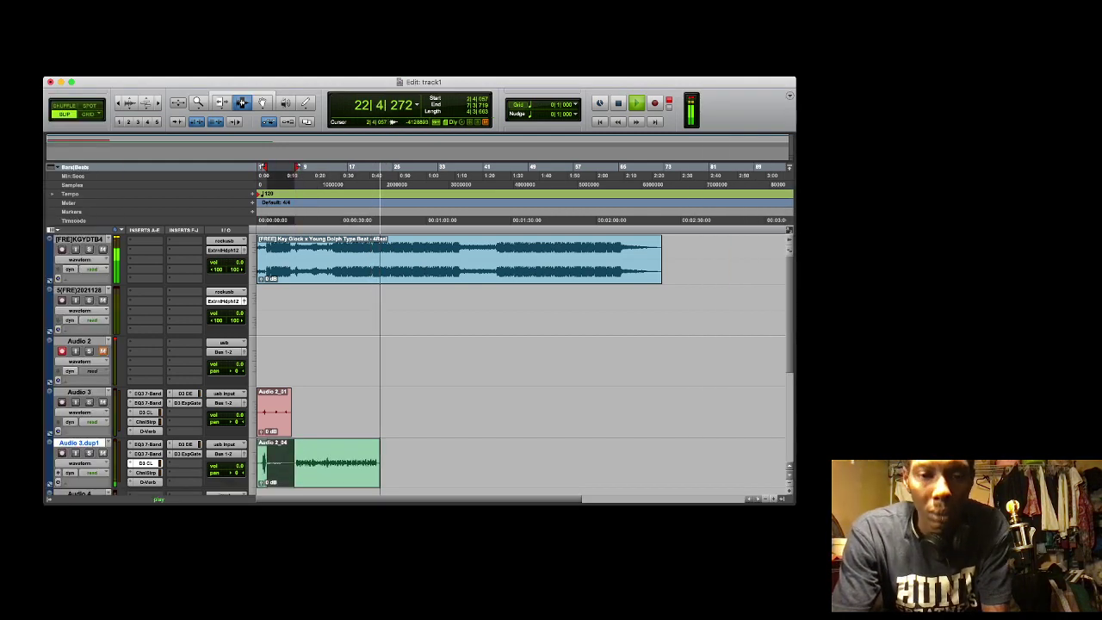
key("Delete")
Copy the main vocal clip on Audio 3.dup1 and paste it on the same track at about bar 49
double_click(365, 465)
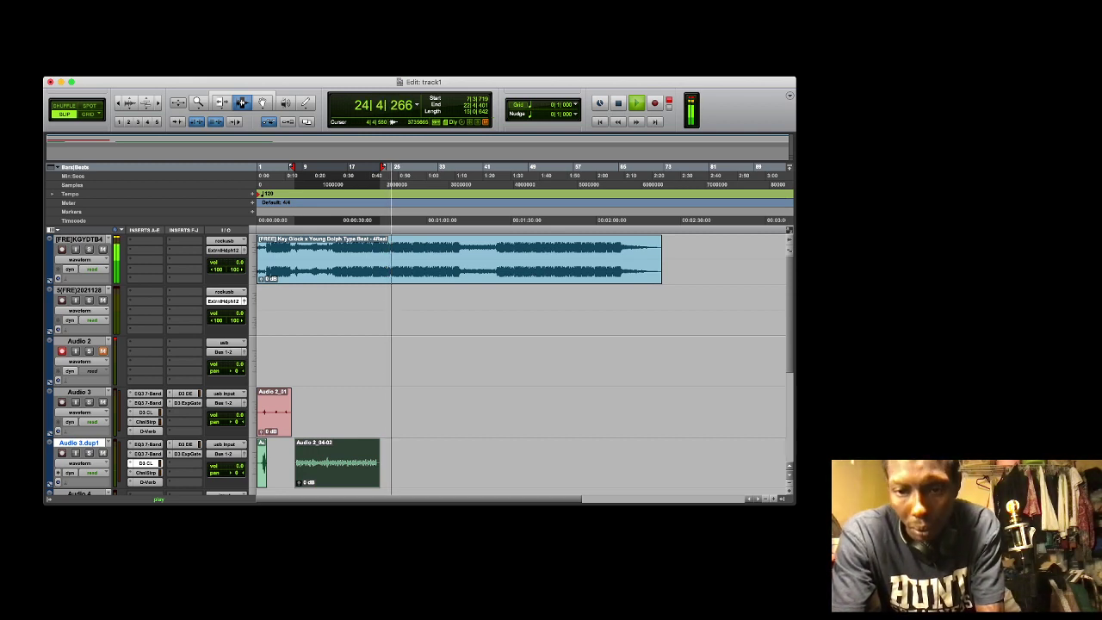
left_click(527, 462)
left_click_drag(528, 462, 688, 462)
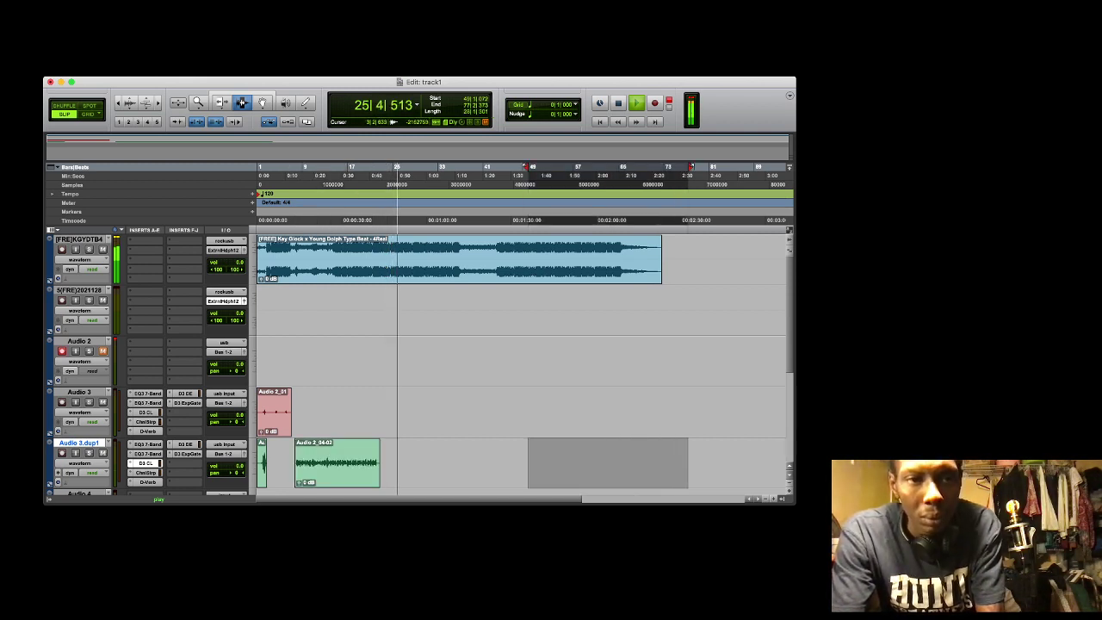
key("super+v")
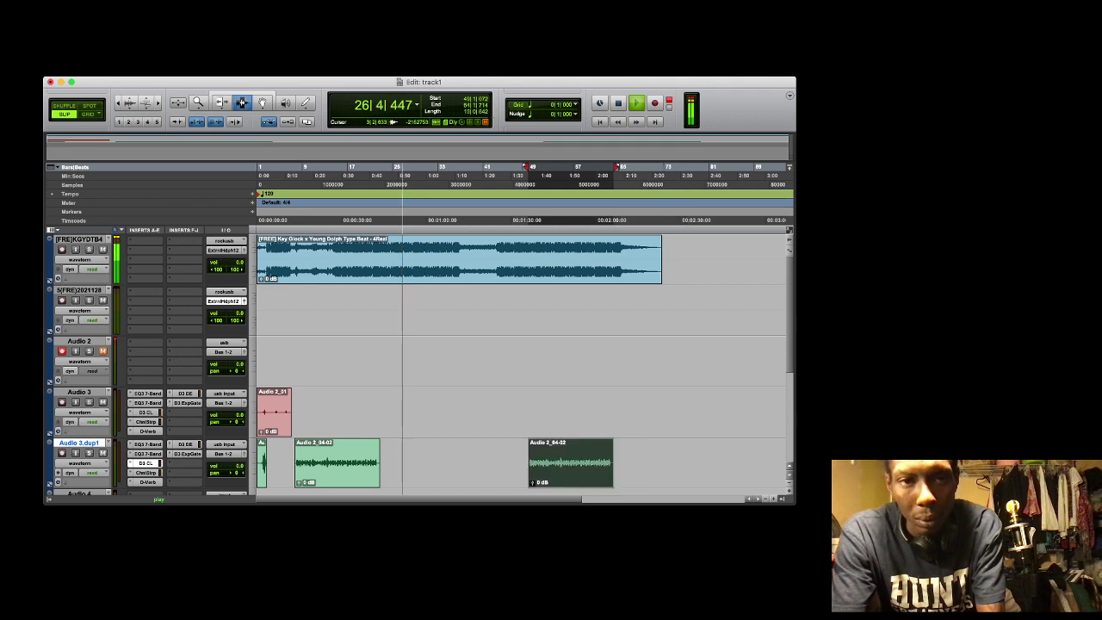
Move the pasted vocal clip to start at about 50|3|643, lining it up with the beat during playback
left_click(262, 102)
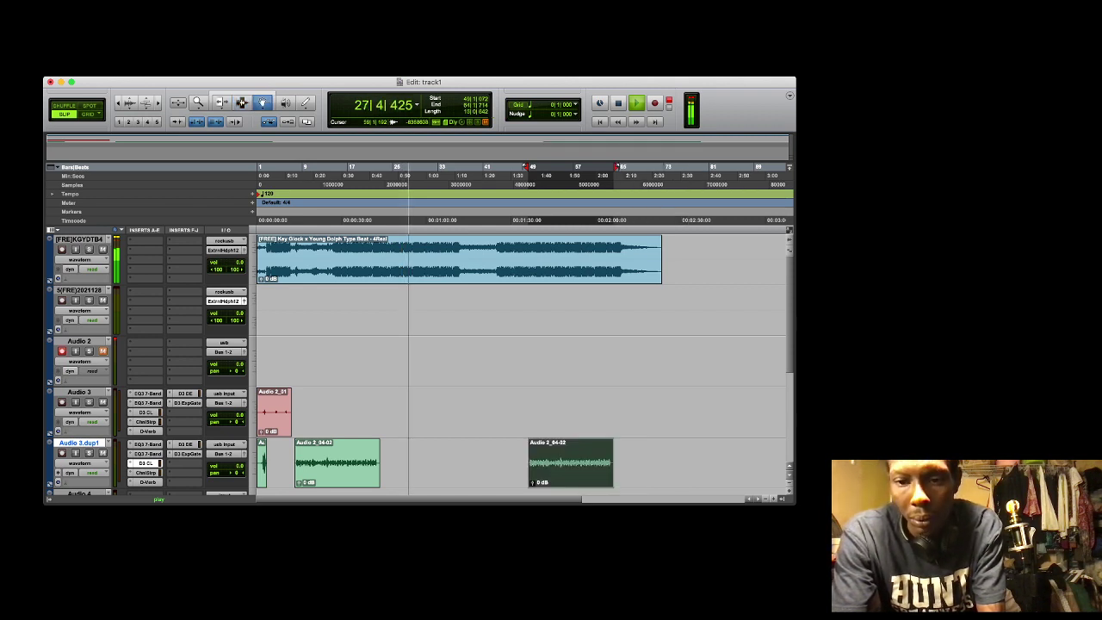
left_click_drag(571, 462, 580, 464)
key("space")
key("space")
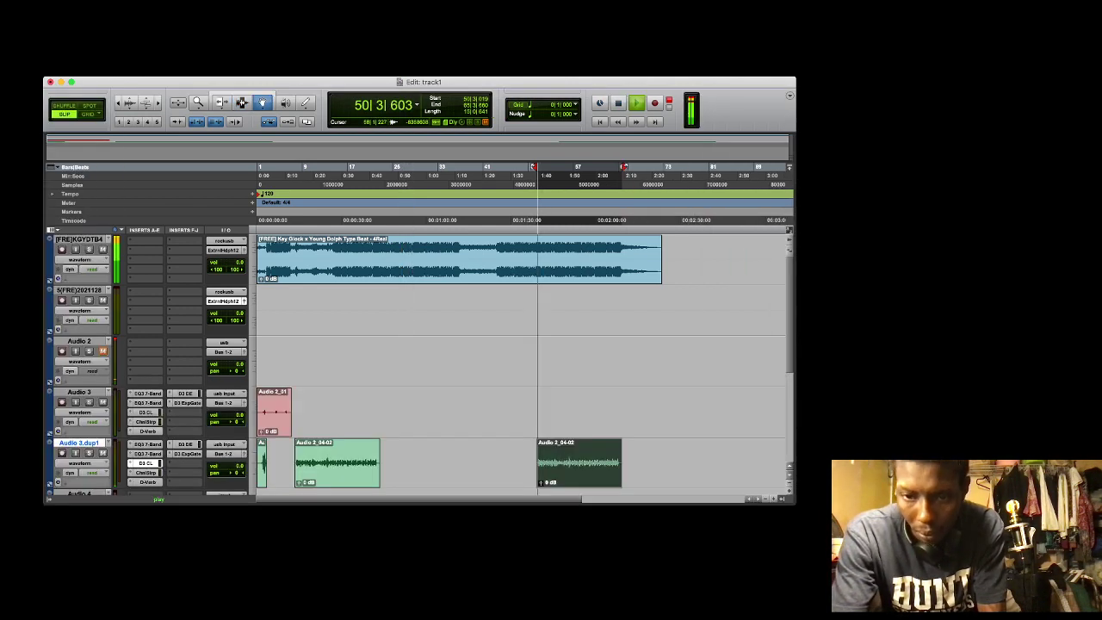
key("super+]")
key("super+]")
key("super+]")
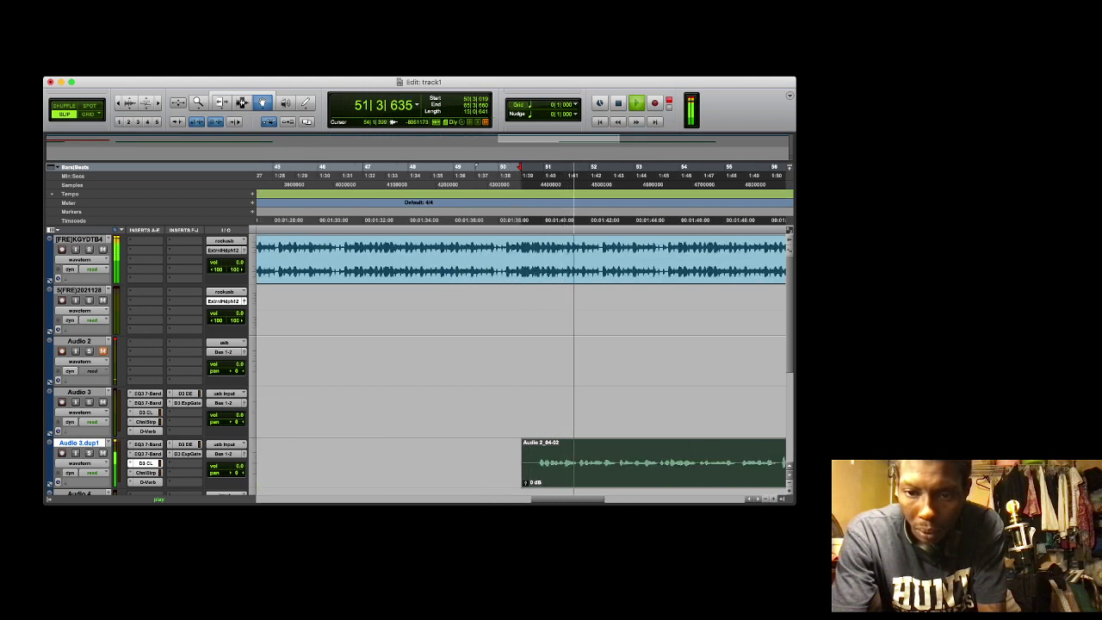
left_click_drag(688, 465, 699, 465)
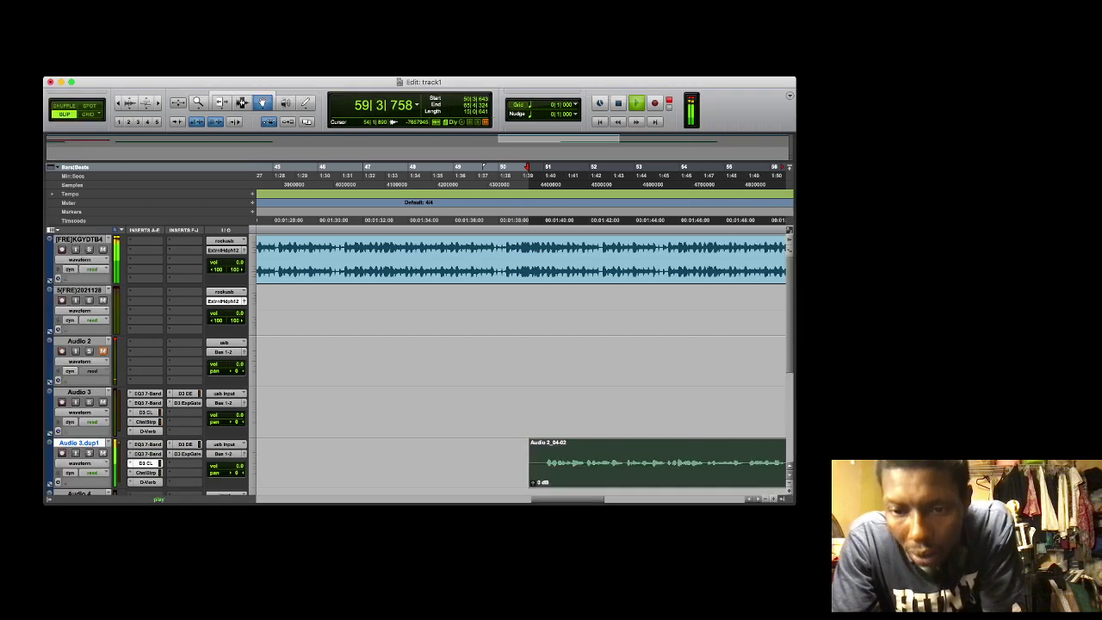
Copy the range from about 47|1|263 to 58|4|438 on Audio 3.dup1, paste it at about 33|1|524 and play from there
key("r")
key("r")
key("r")
key("r")
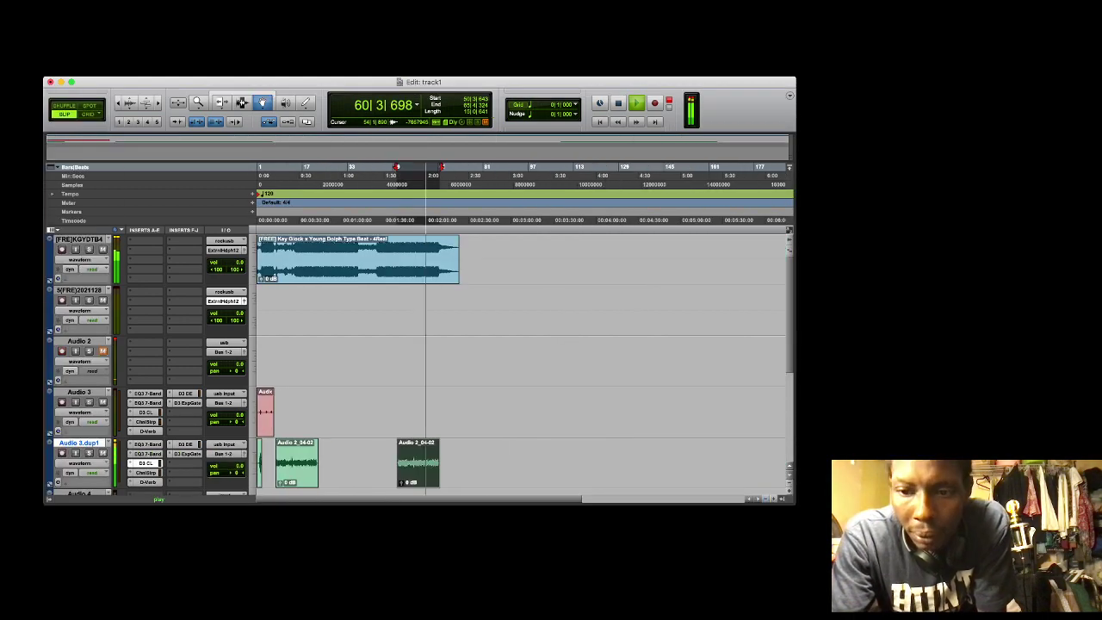
key("t")
key("t")
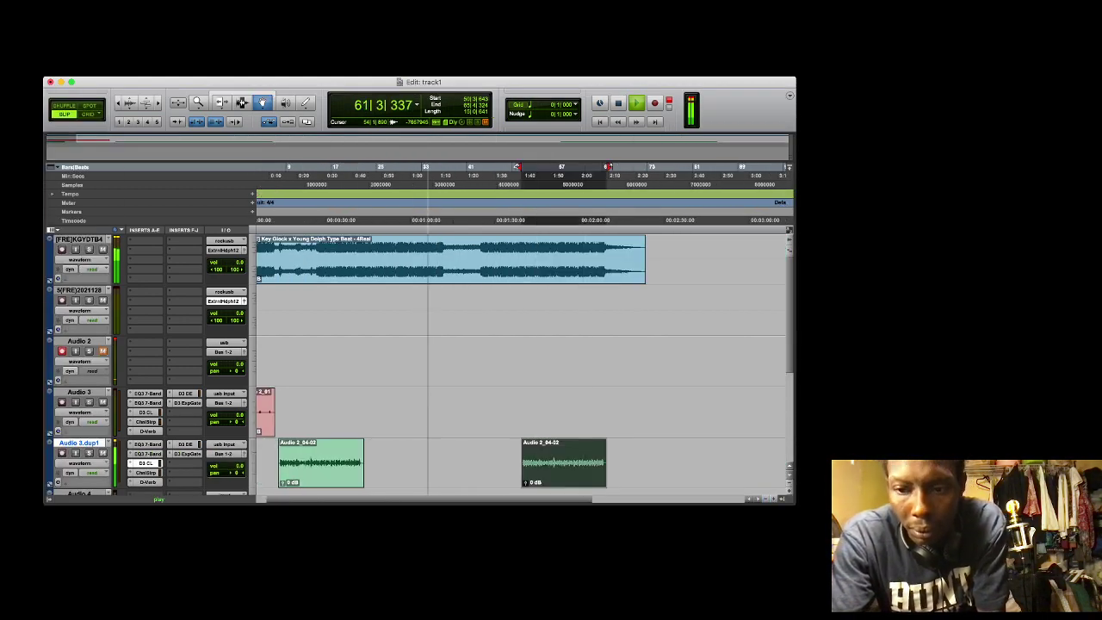
key("r")
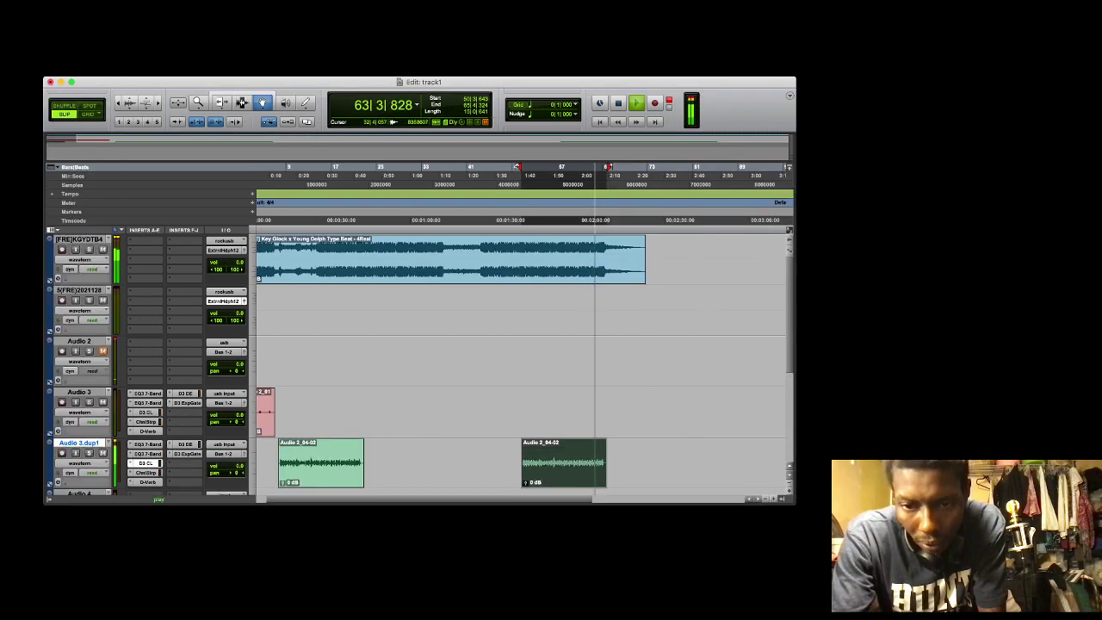
key("F7")
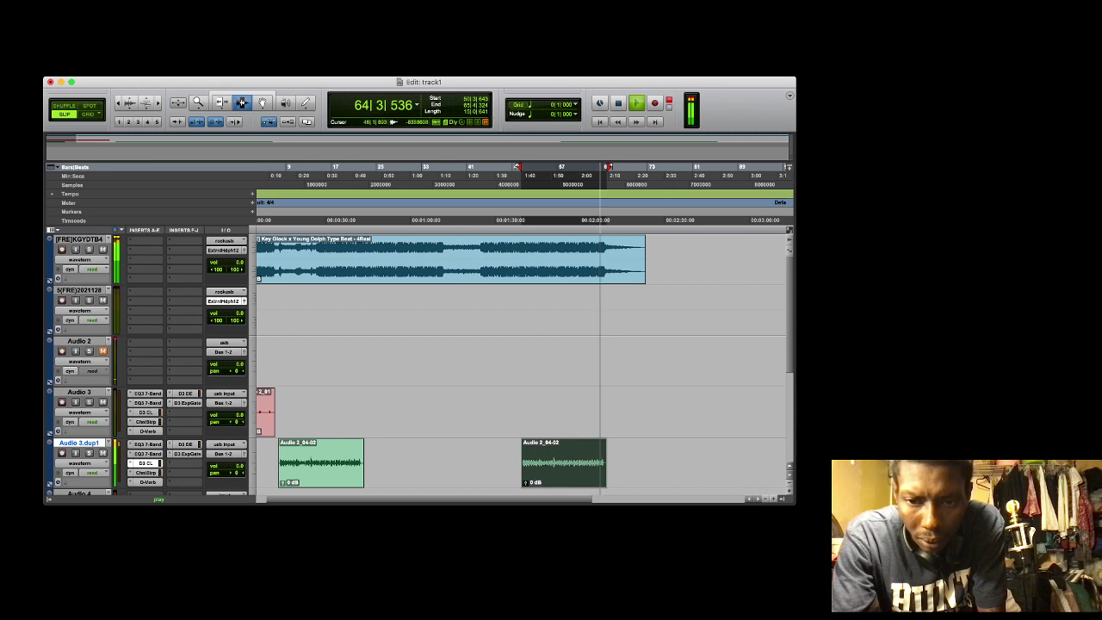
left_click_drag(501, 454, 571, 453)
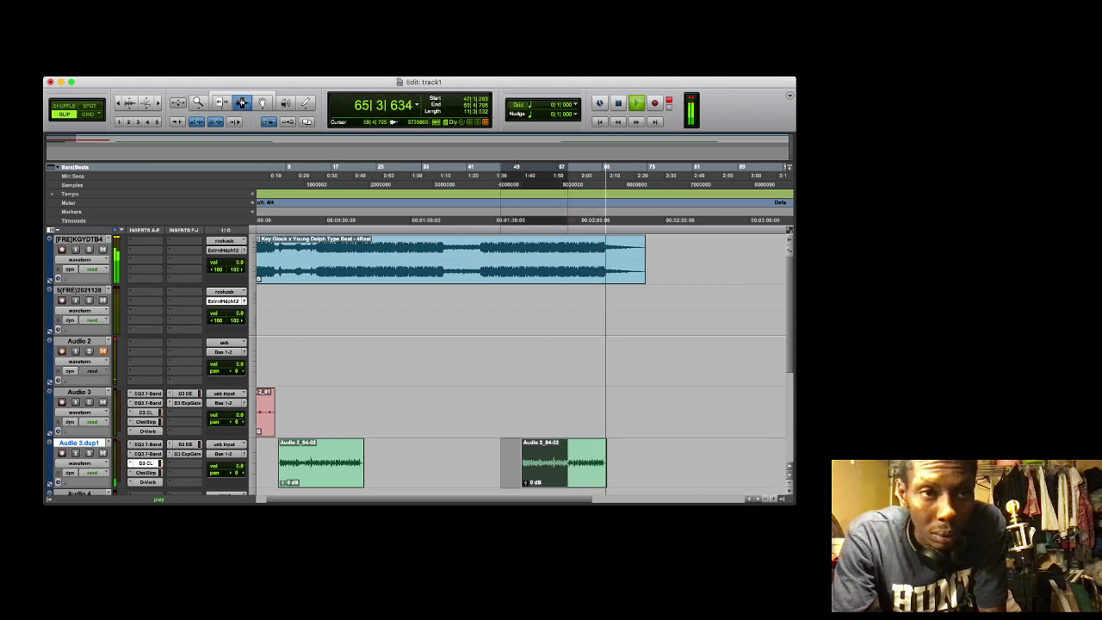
key("space")
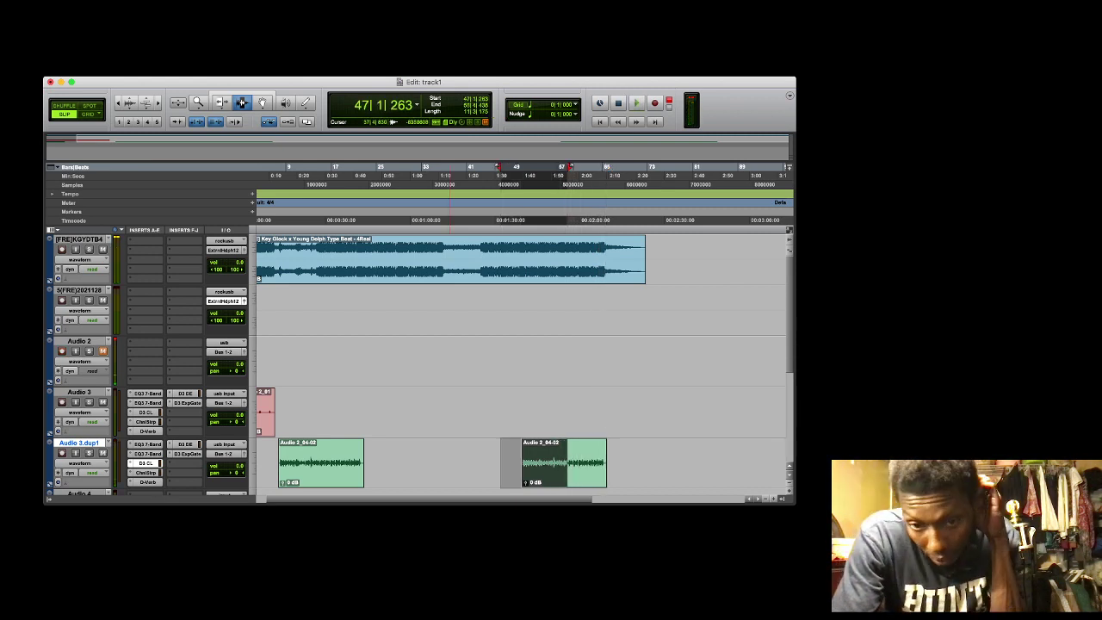
left_click_drag(466, 464, 422, 463)
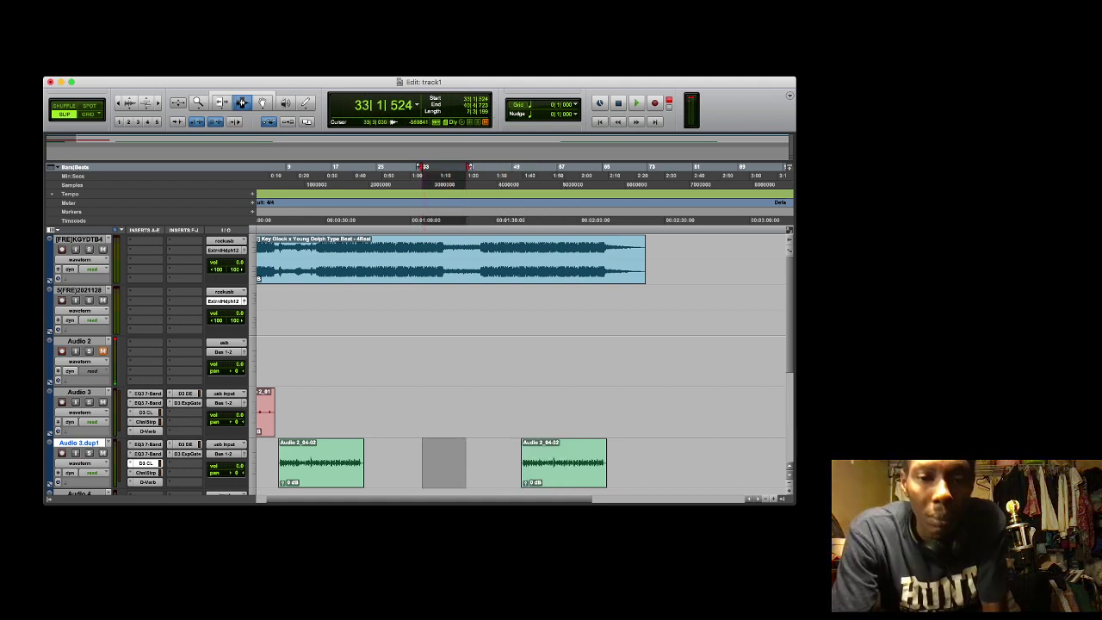
key("super+v")
key("space")
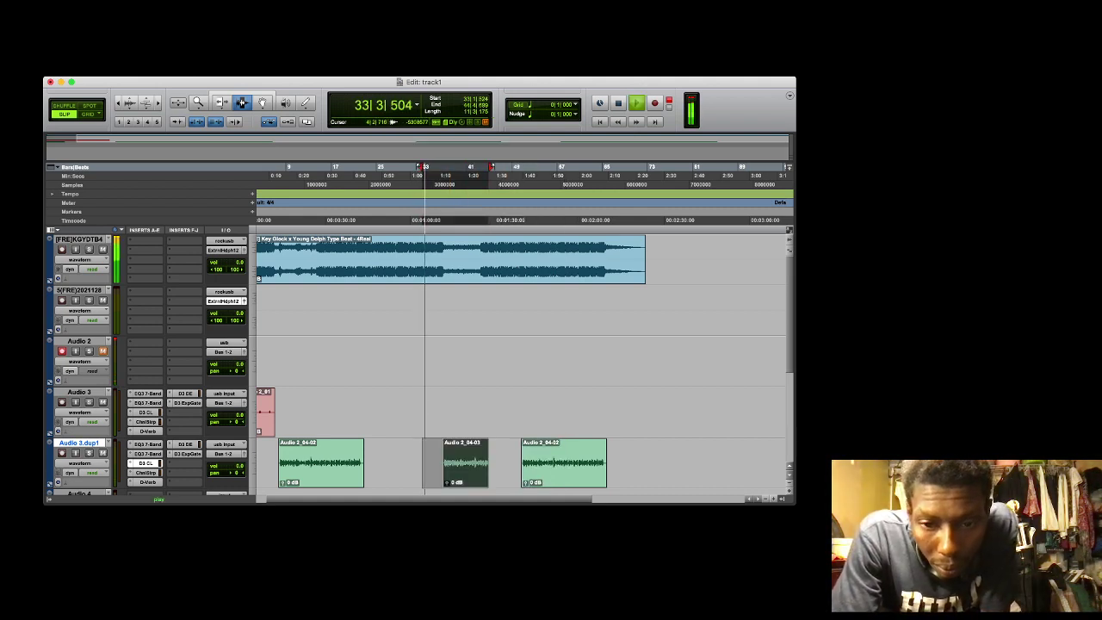
Move the short pasted clip earlier to start at about 32|4|236 and trim its end to about 40|2|236
mouse_move(458, 462)
left_mouse_down()
mouse_move(437, 462)
mouse_move(454, 461)
left_mouse_up()
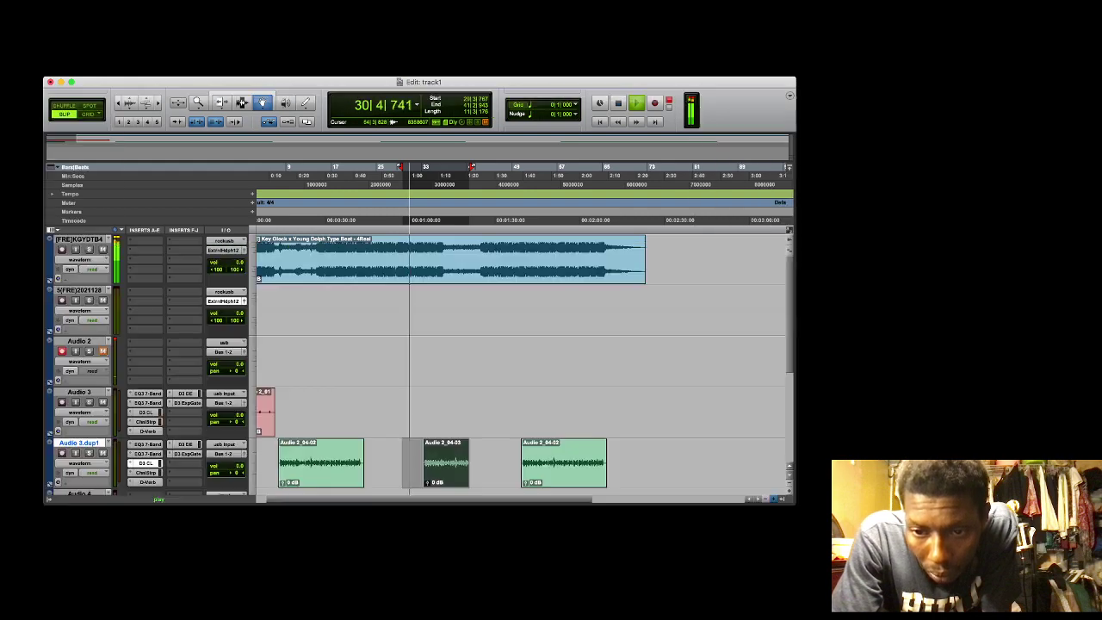
left_click(773, 498)
left_click(773, 498)
left_click_drag(659, 462, 644, 462)
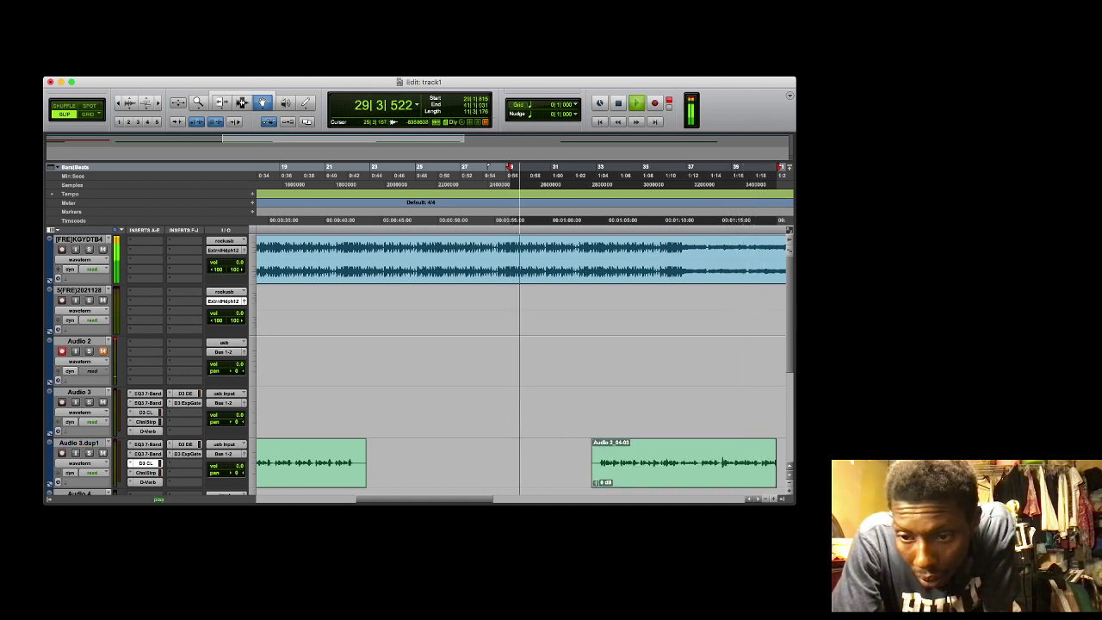
key("F6")
left_click_drag(775, 465, 761, 465)
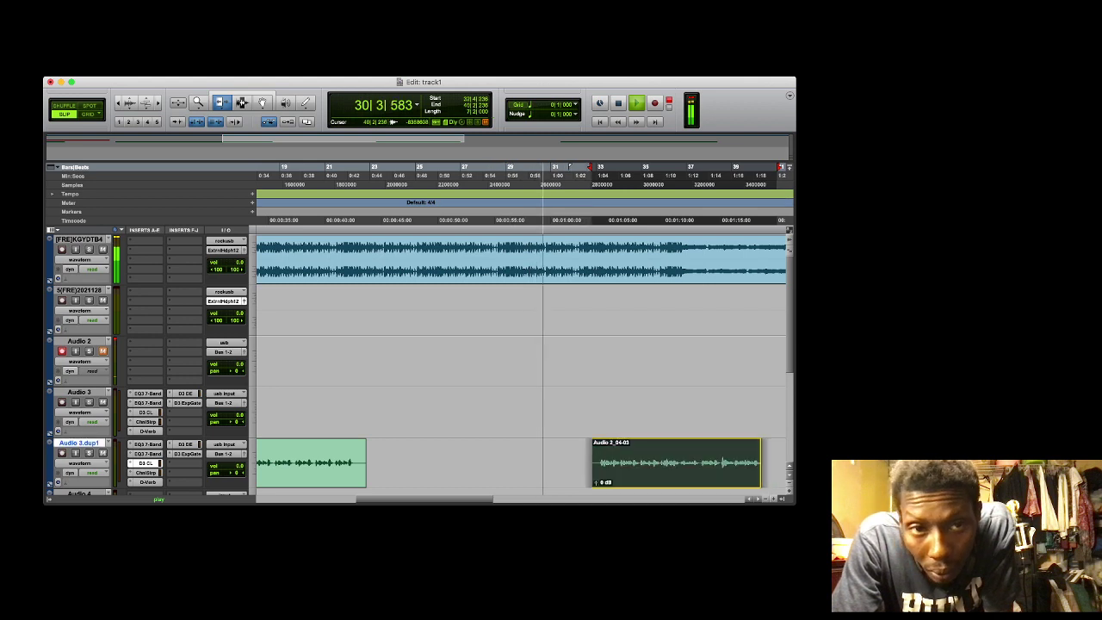
Nudge the trimmed vocal clip slightly earlier to start at about 32|4|079, in time with the beat
key("F8")
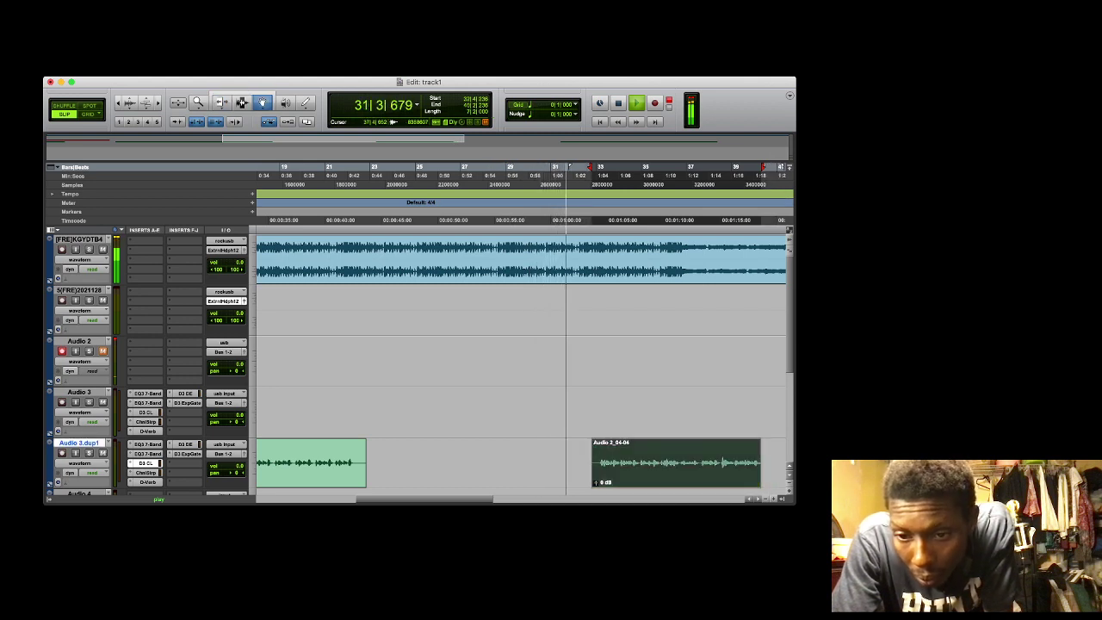
key("t")
key("t")
left_click_drag(567, 463, 560, 463)
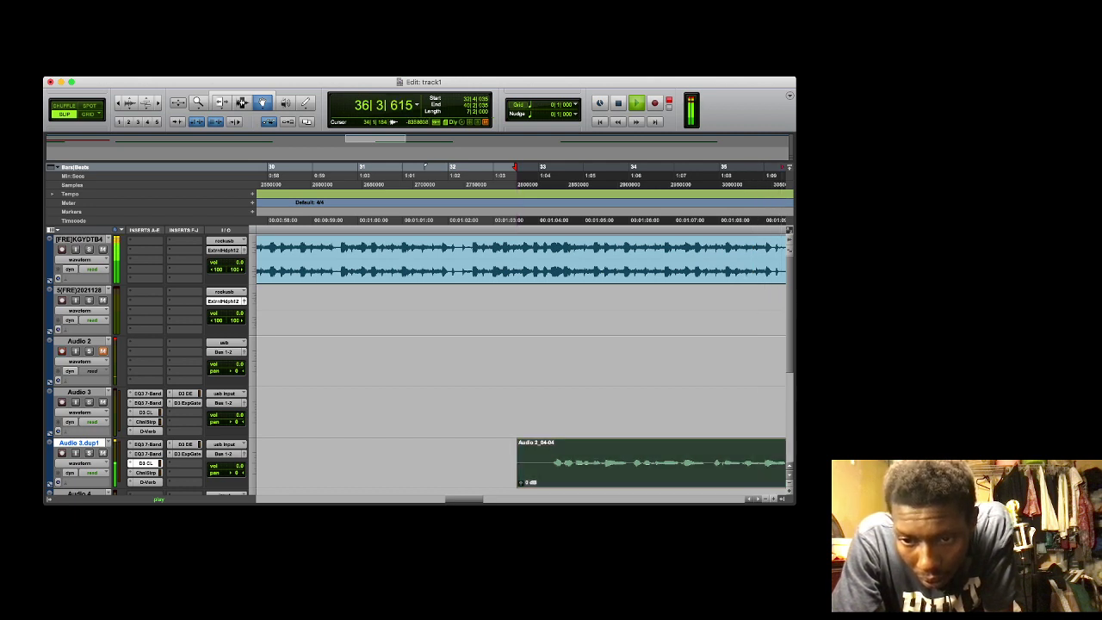
left_click_drag(640, 456, 643, 456)
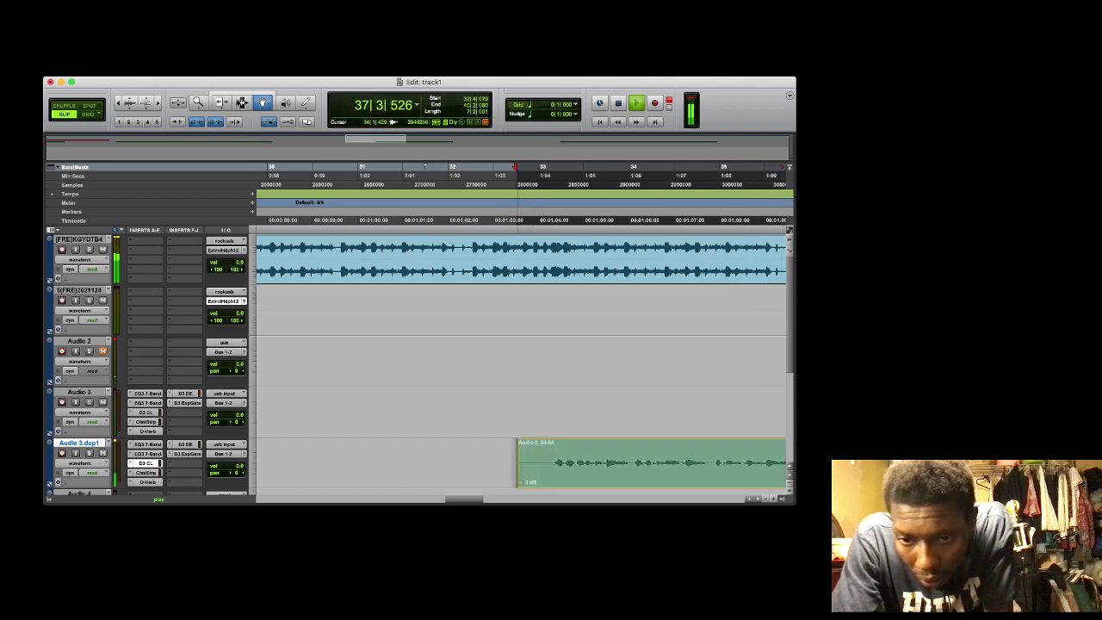
Nudge the vocal clip at bar 32 on Audio 3.dup1 slightly later to start at about 32|4|087
left_click_drag(643, 456, 644, 456)
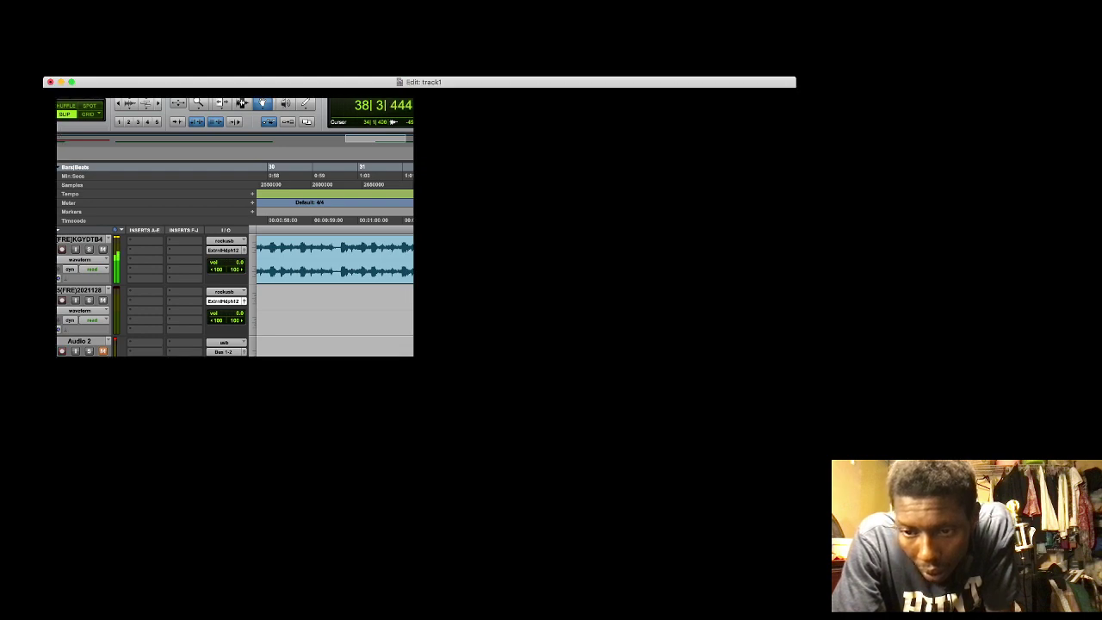
left_click(764, 498)
key("super+bracketleft")
key("super+bracketleft")
key("super+bracketleft")
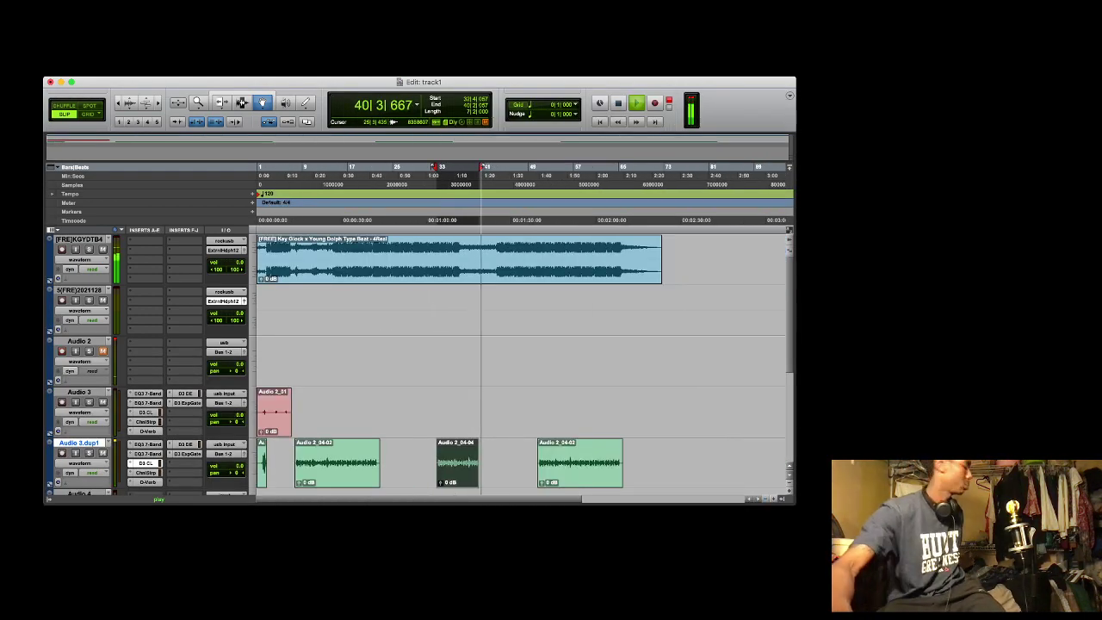
Play the song from about 21|1|238 to rehearse the next verse over the beat, and stop playback
left_click(370, 167)
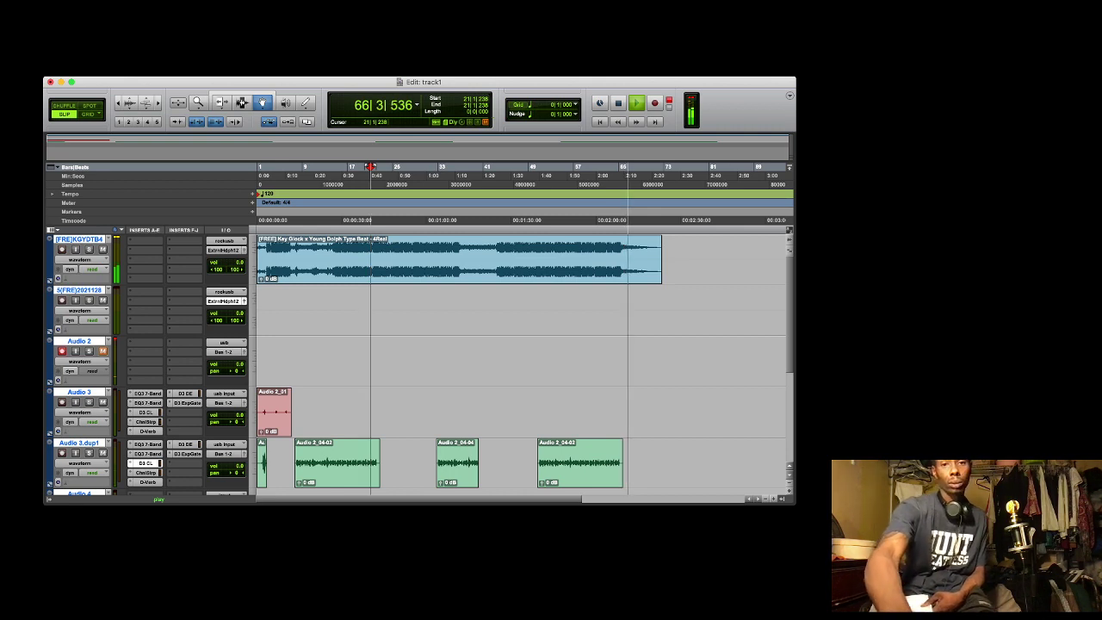
key("space")
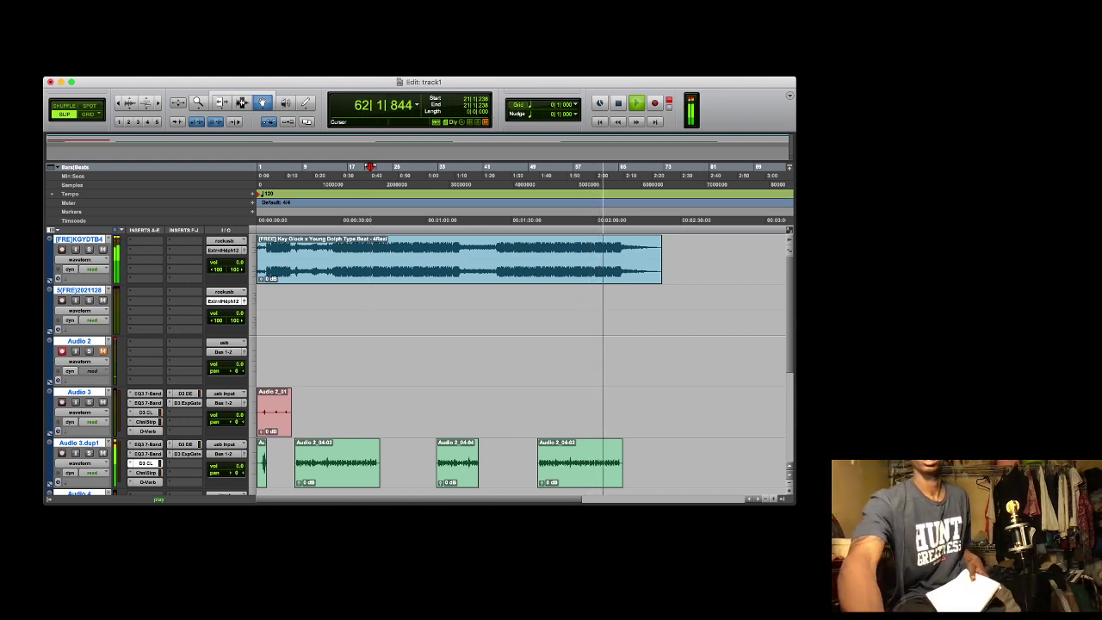
key("space")
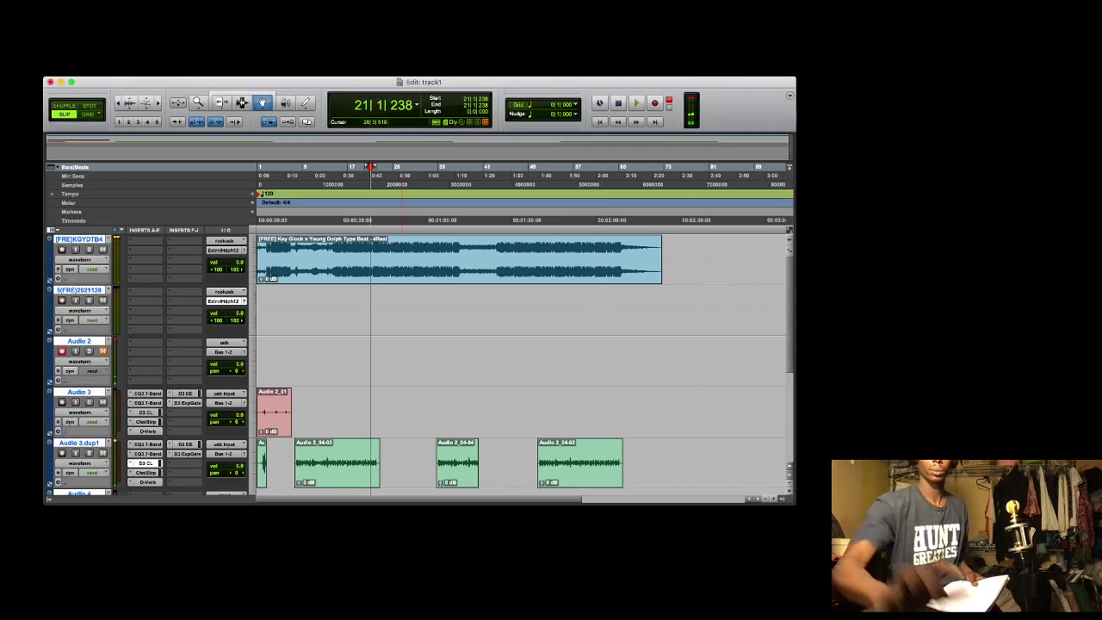
Record vocal takes on Audio 2 from about 21|1|238, and briefly play the song from about 50|1|512
key("super+space")
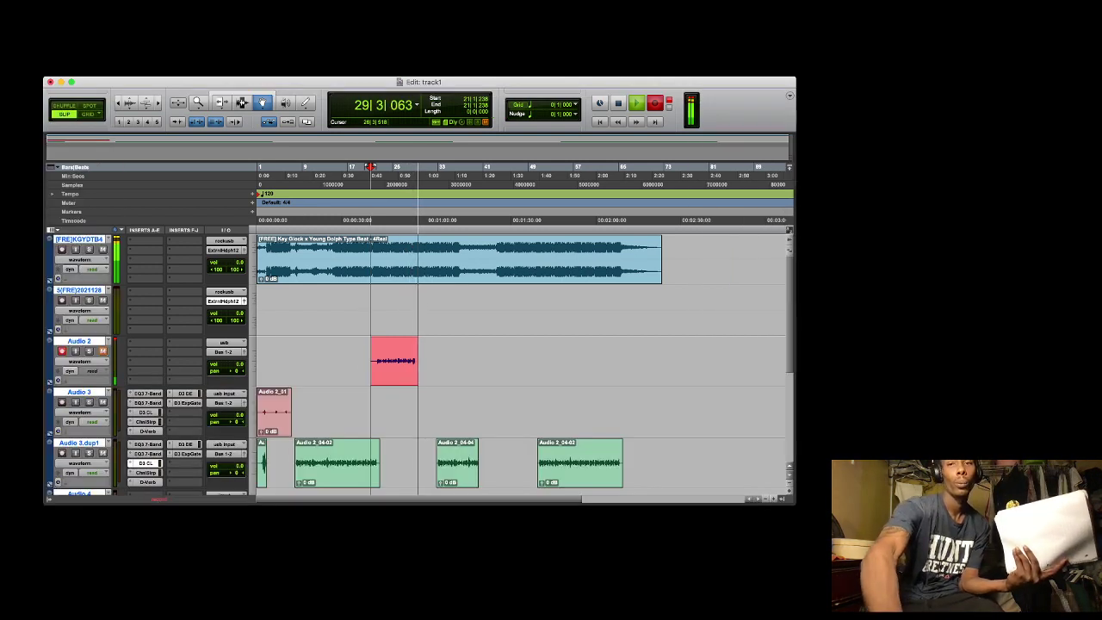
key("space")
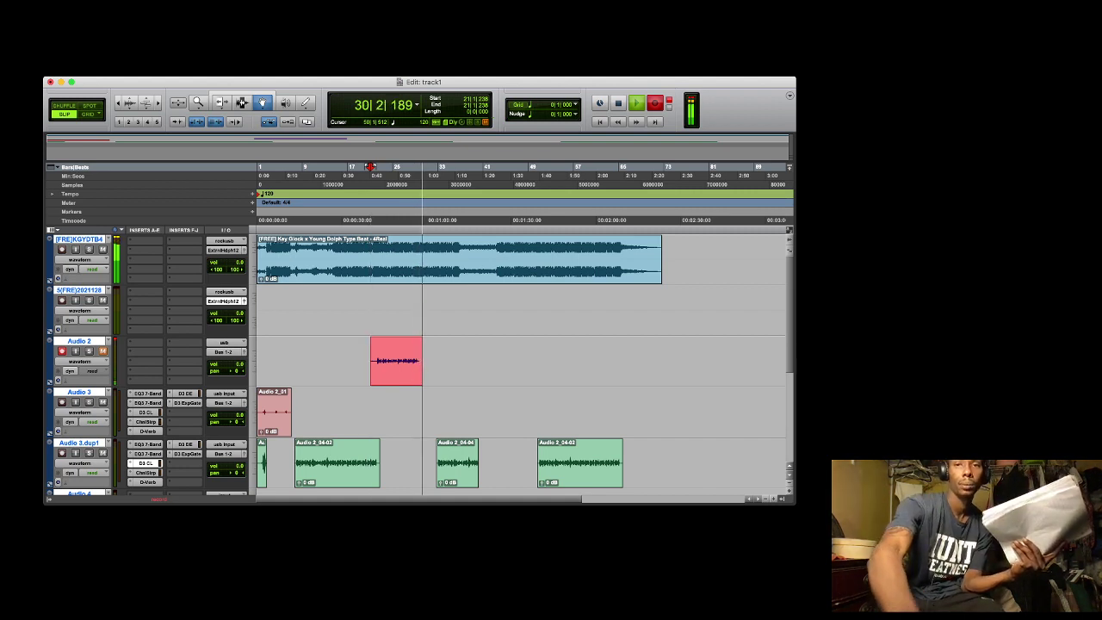
left_click(535, 194)
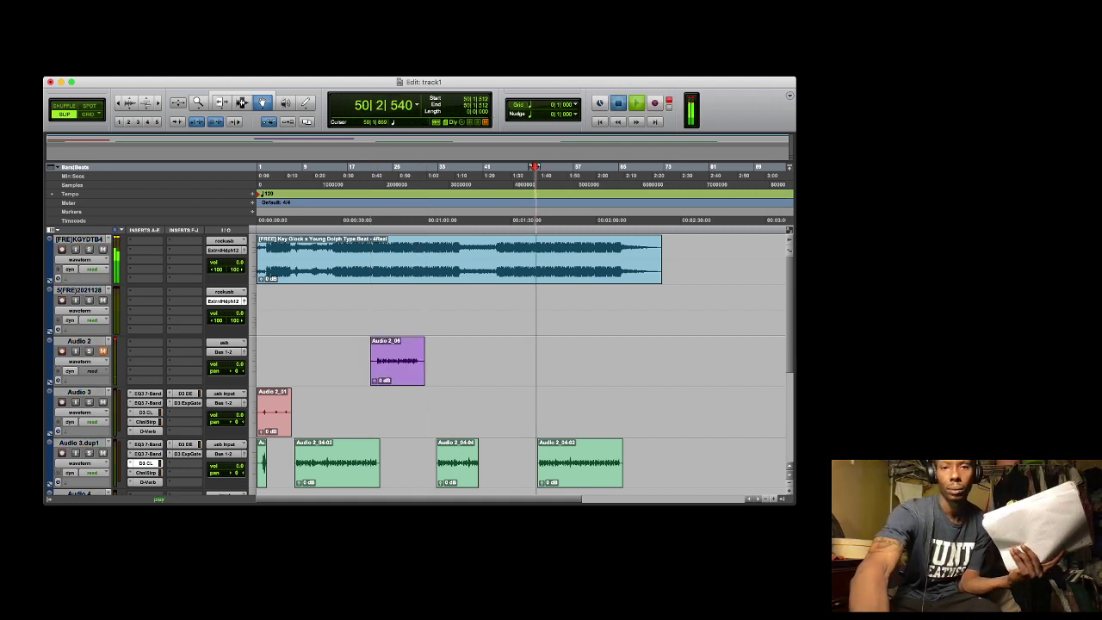
key("space")
Record a new vocal take on Audio 2 from about 21|1|595 to 34|1|837, and play it back on Audio 3
left_click(370, 176)
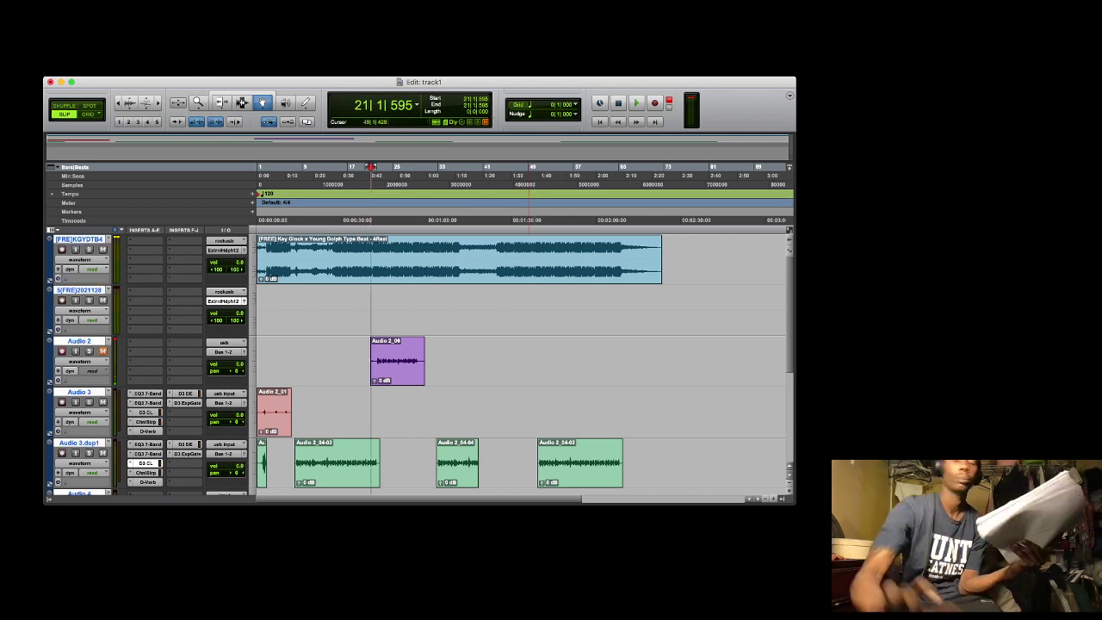
key("super+space")
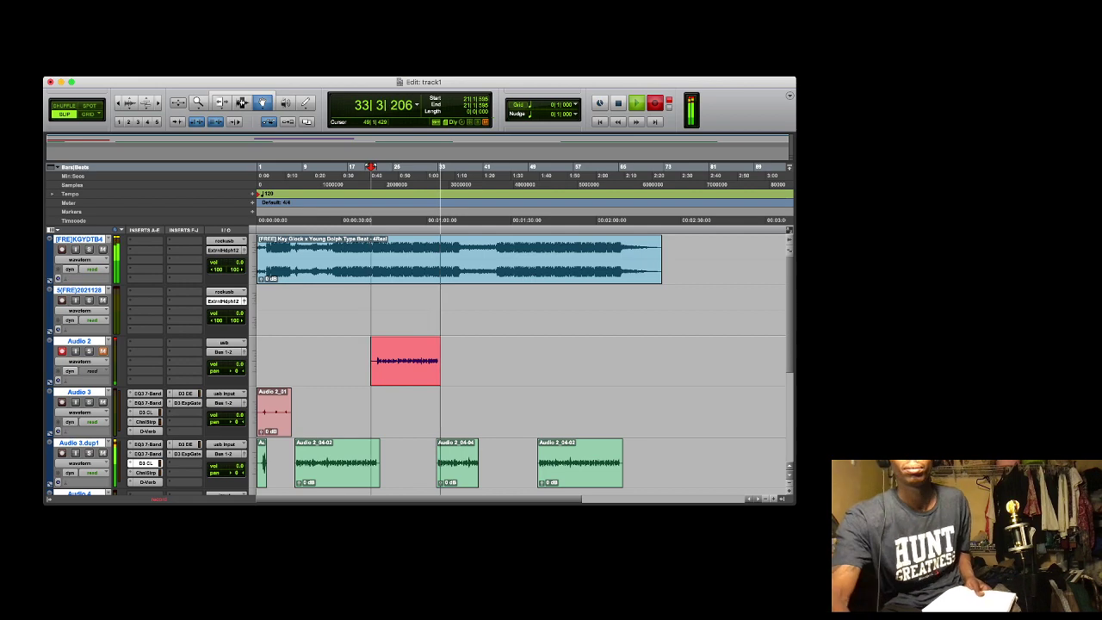
key("space")
key("space")
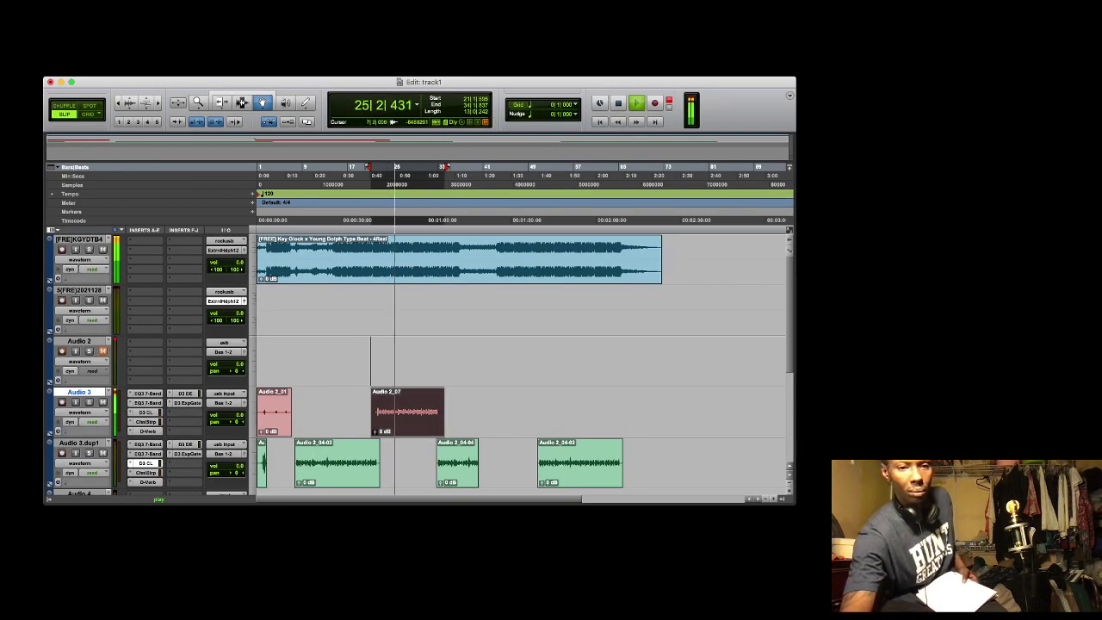
Try duplicating the Audio 3 track with its clips, and delete the duplicate track
left_click(306, 417)
left_click(407, 416)
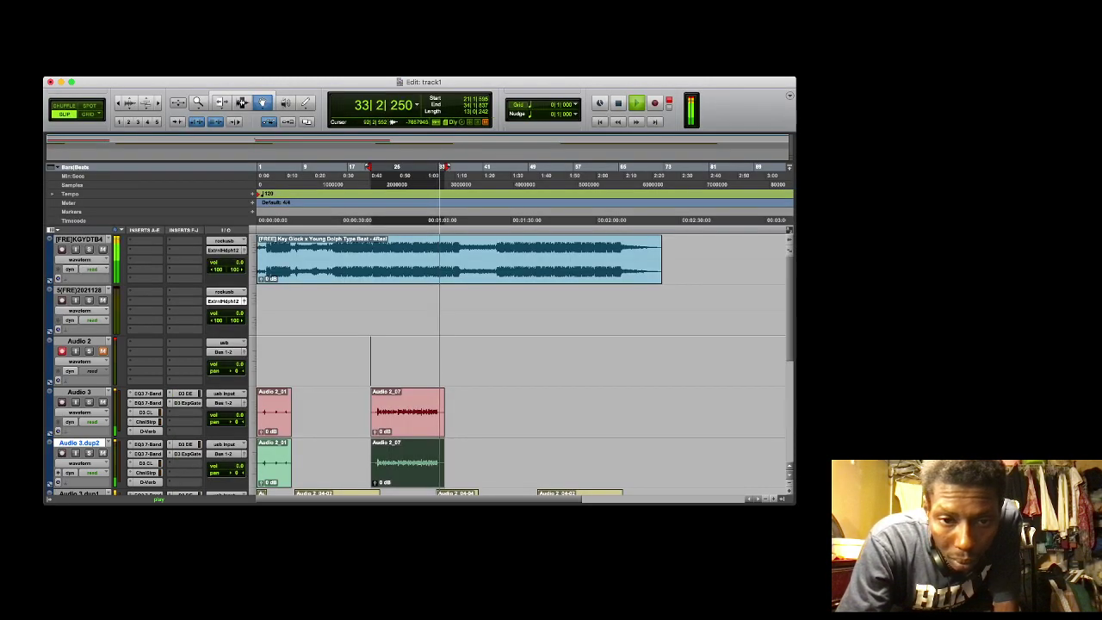
scroll(516, 361, "down", 5)
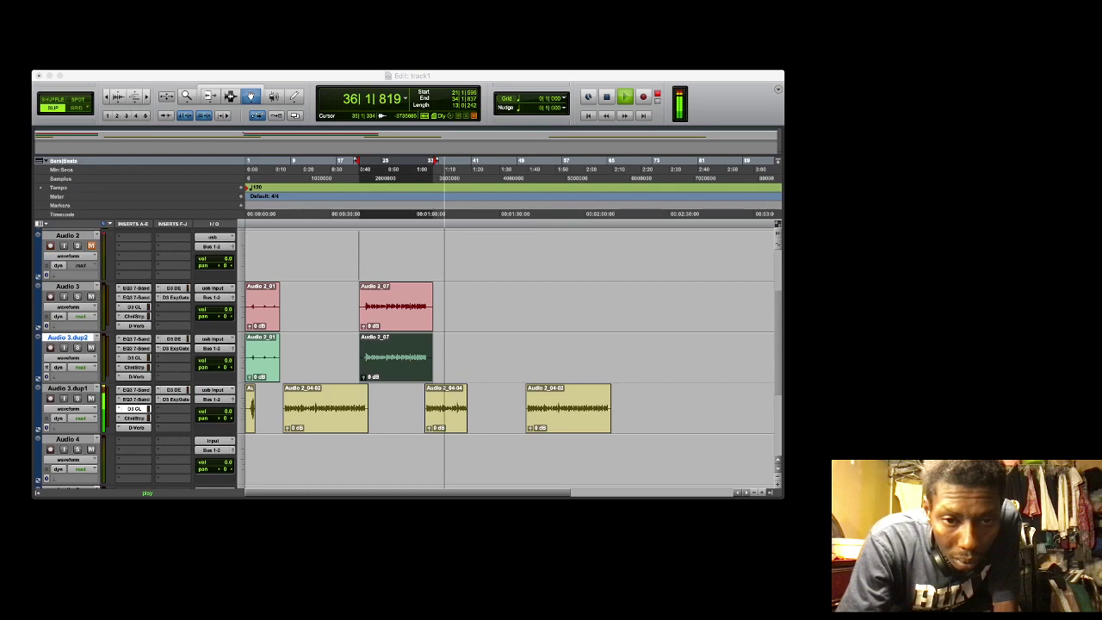
key("Return")
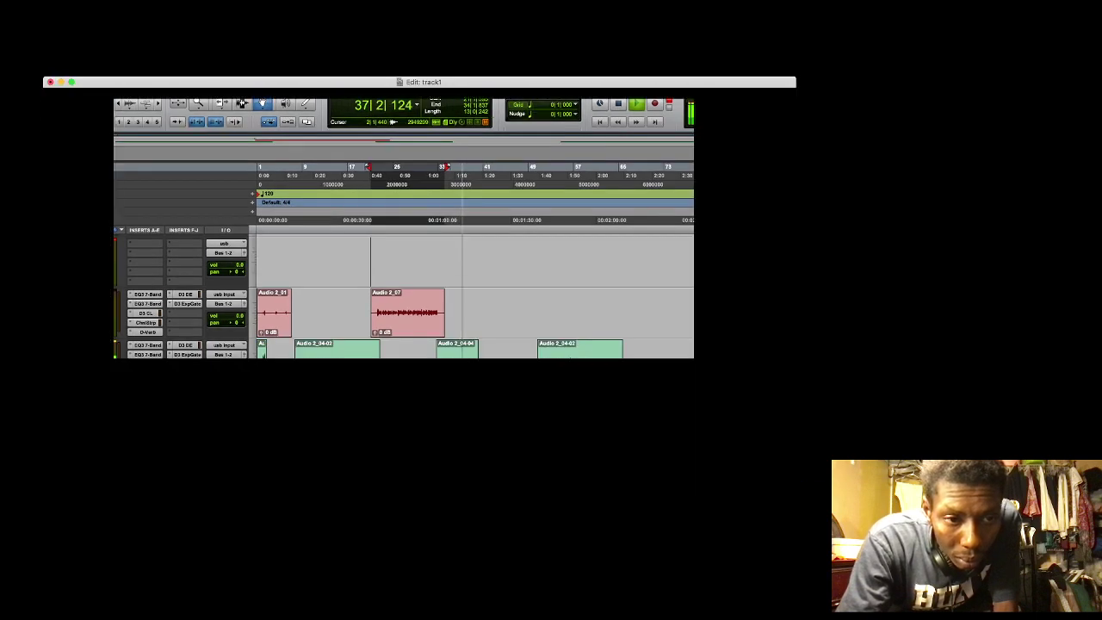
Duplicate the Audio 3.dup1 track with its insert chain, and move the new vocal take from Audio 3 onto the duplicate
left_click(79, 344)
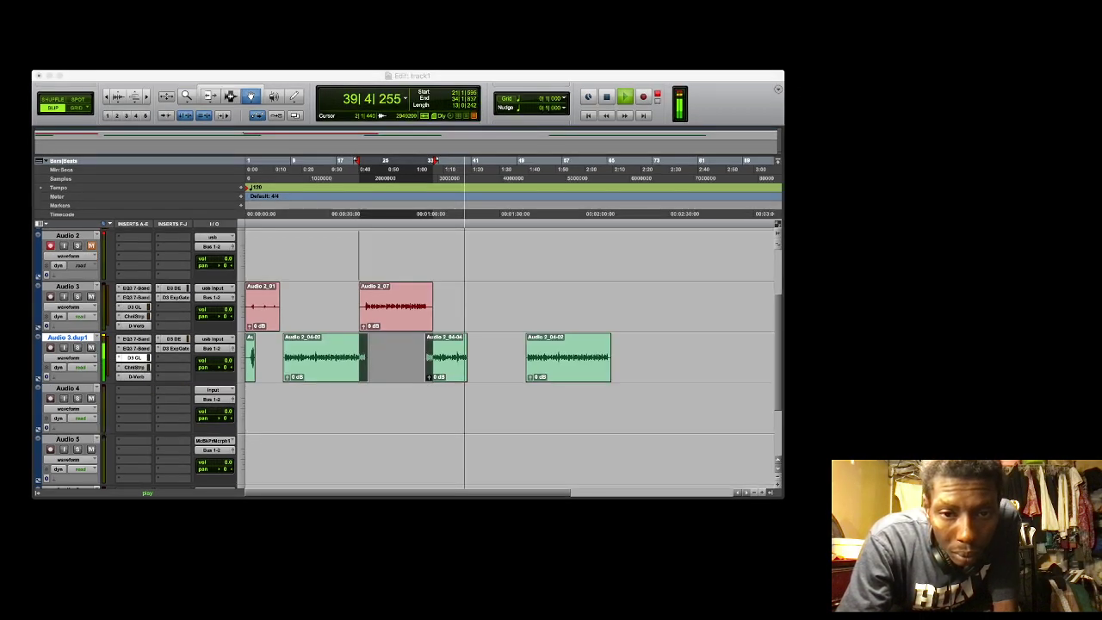
key("Return")
left_click_drag(407, 311, 407, 414)
Delete the copied older vocal clips from Audio 3.dup2, keeping only the Audio 2_07 take
left_click(461, 414)
key("Delete")
left_click(351, 410)
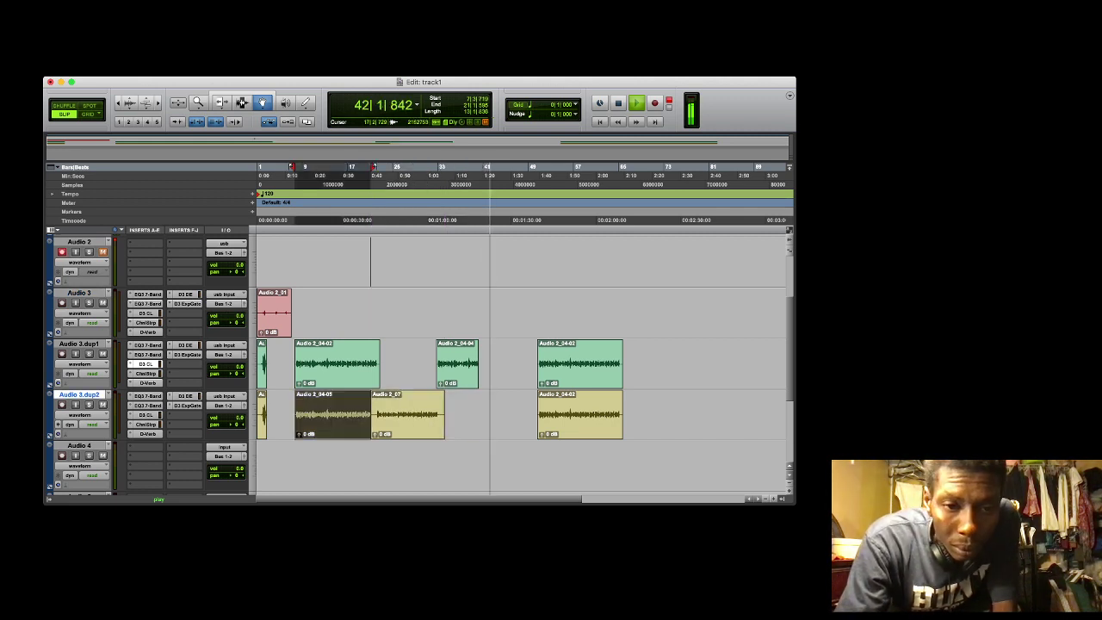
key("Delete")
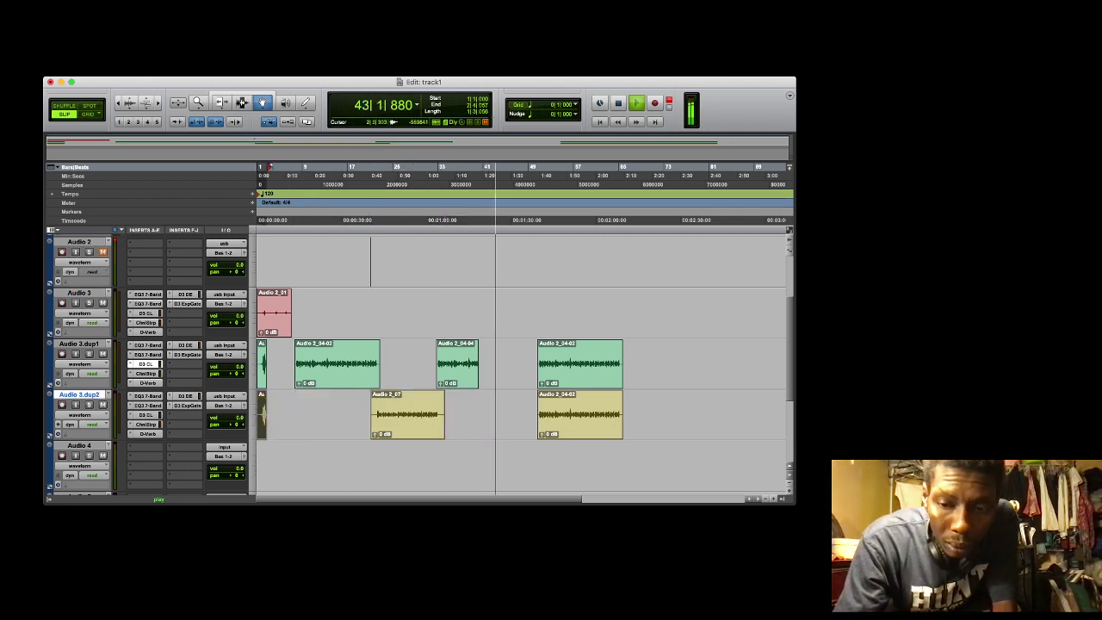
key("Delete")
left_click(592, 415)
key("Delete")
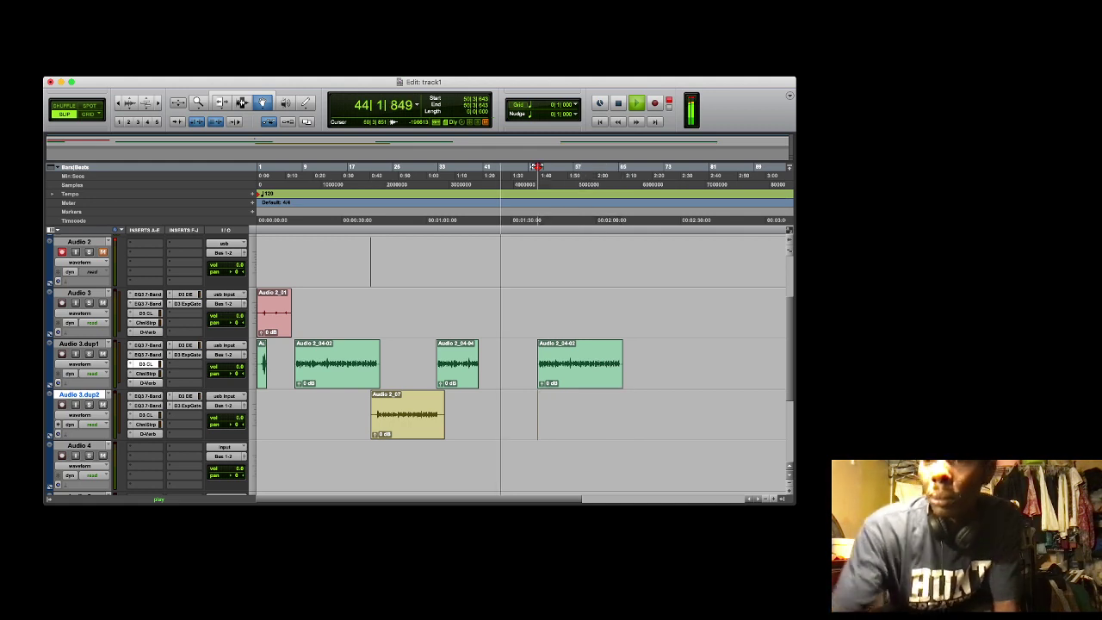
Play the song from about 37|2|253 and from about 38|2|693 to rehearse the following verse, and stop playback
left_click(463, 167)
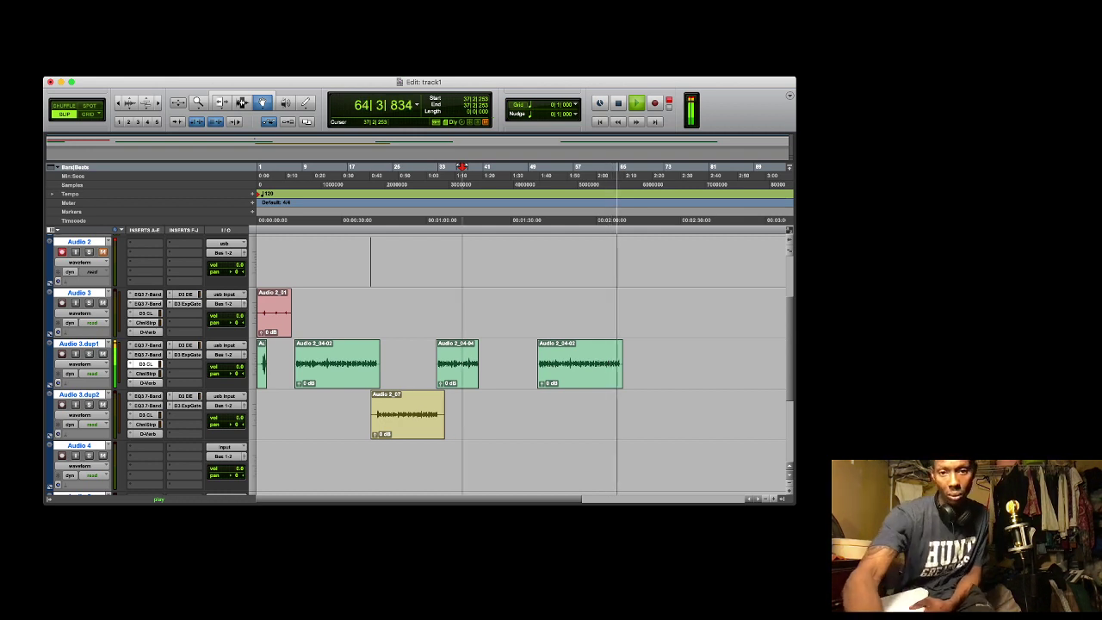
left_click(469, 167)
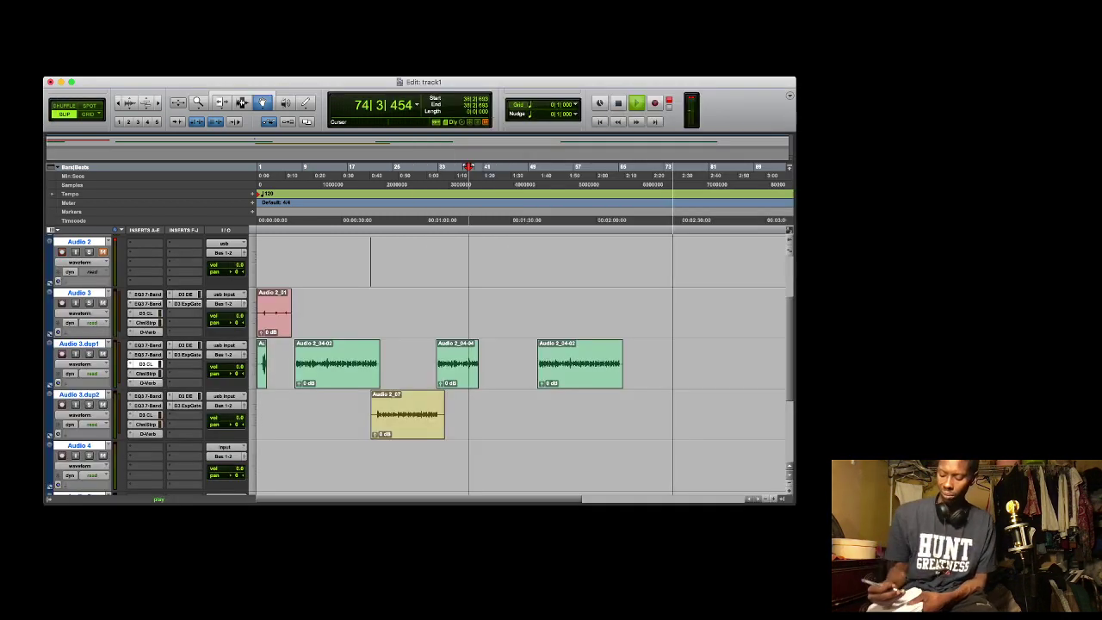
key("space")
key("space")
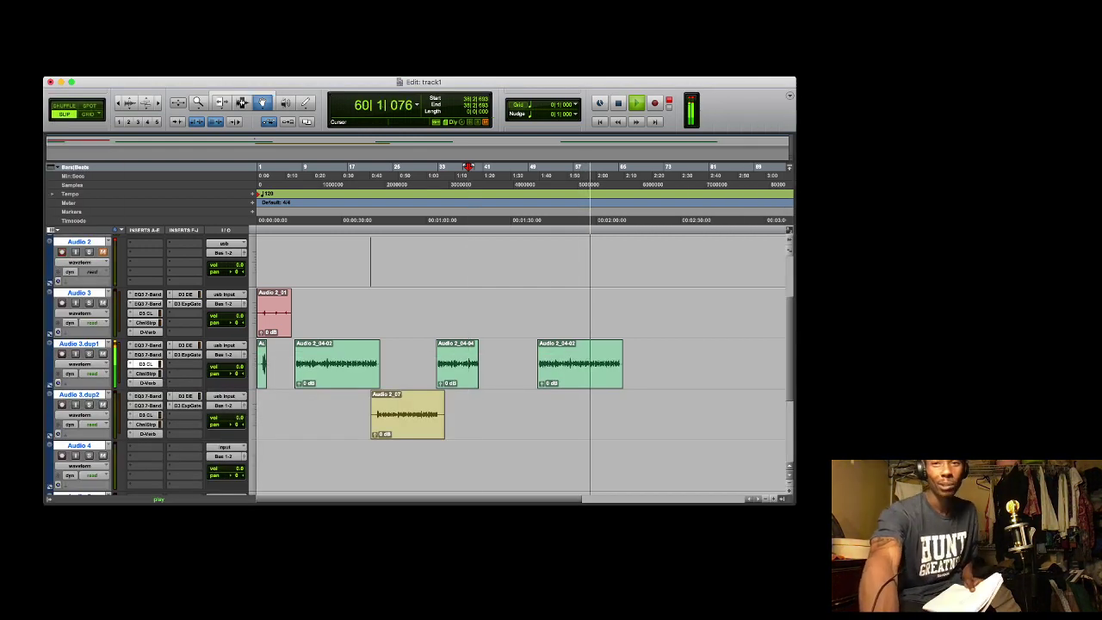
key("space")
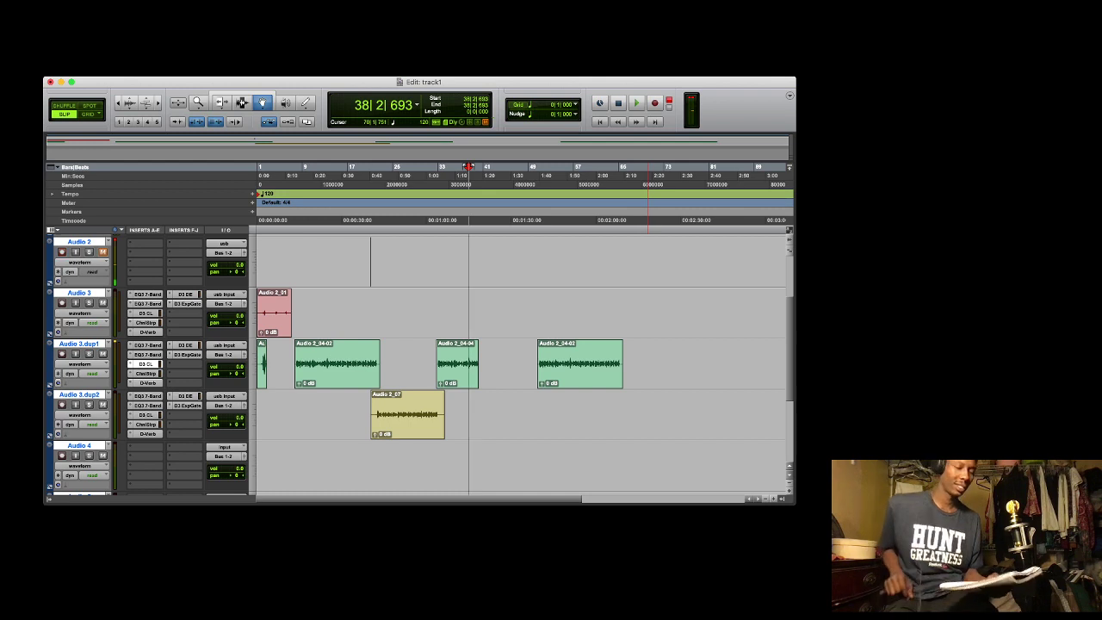
Record a vocal take on Audio 2 from about 38|2|693 to 51|3|711, and move it onto Audio 3.dup2
key("super+space")
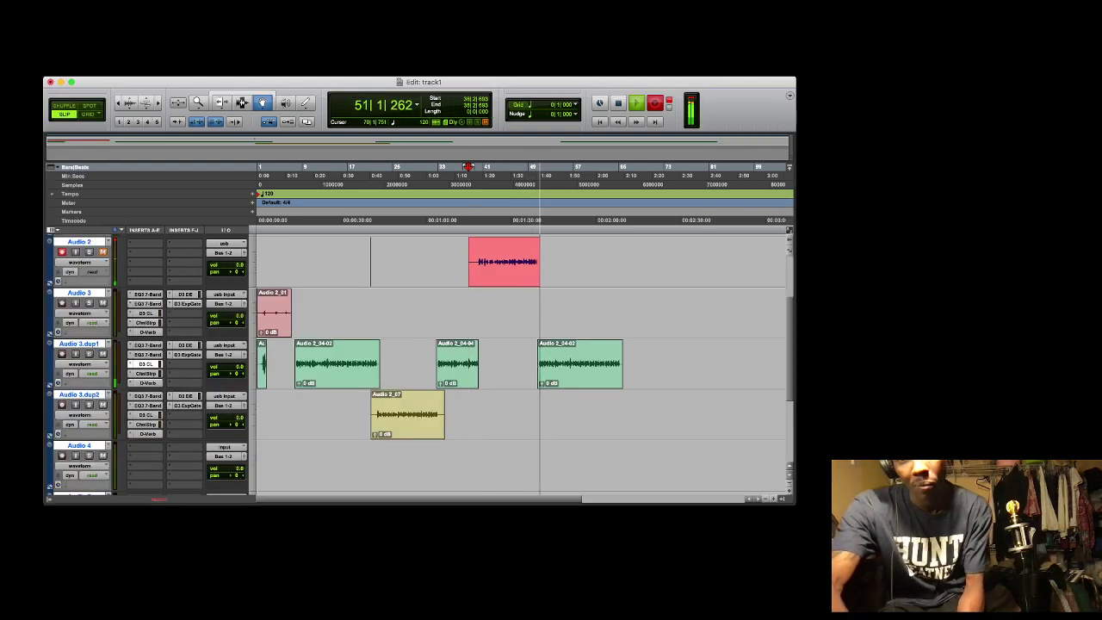
key("space")
key("space")
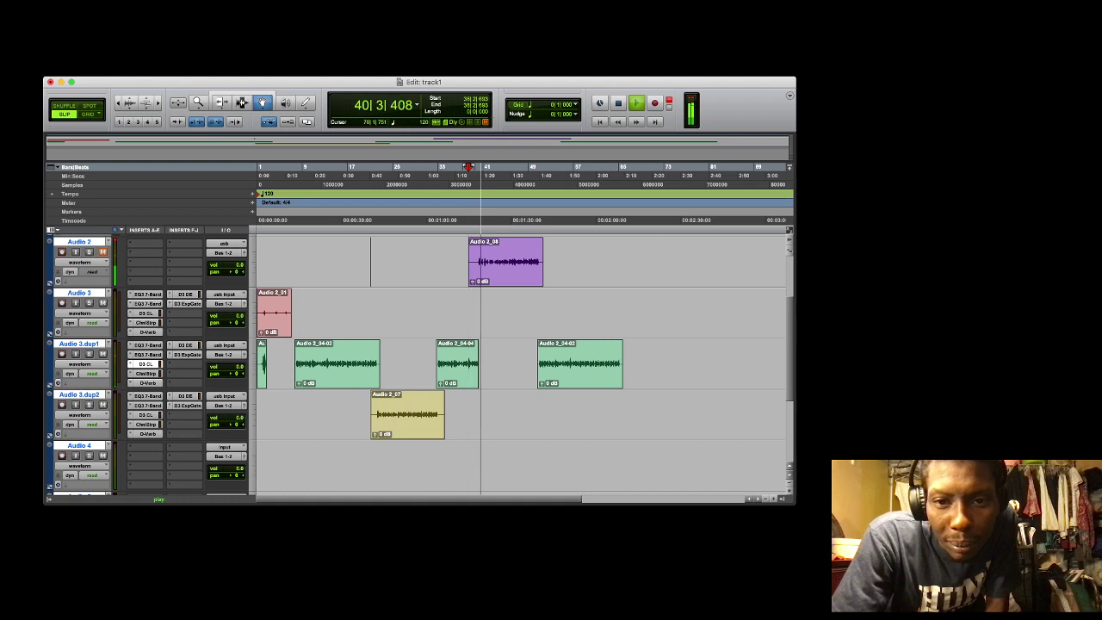
left_click_drag(515, 261, 506, 414)
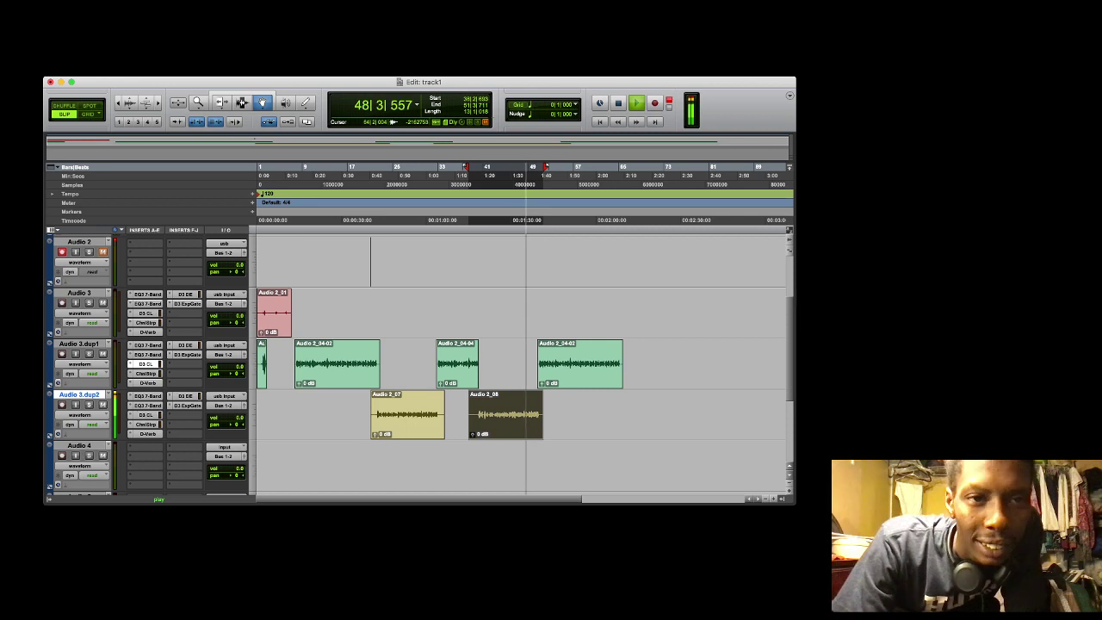
Trim the Audio 2_07 clip on Audio 3.dup2 to run from about 22|1|856 to 33|1|702
key("F6")
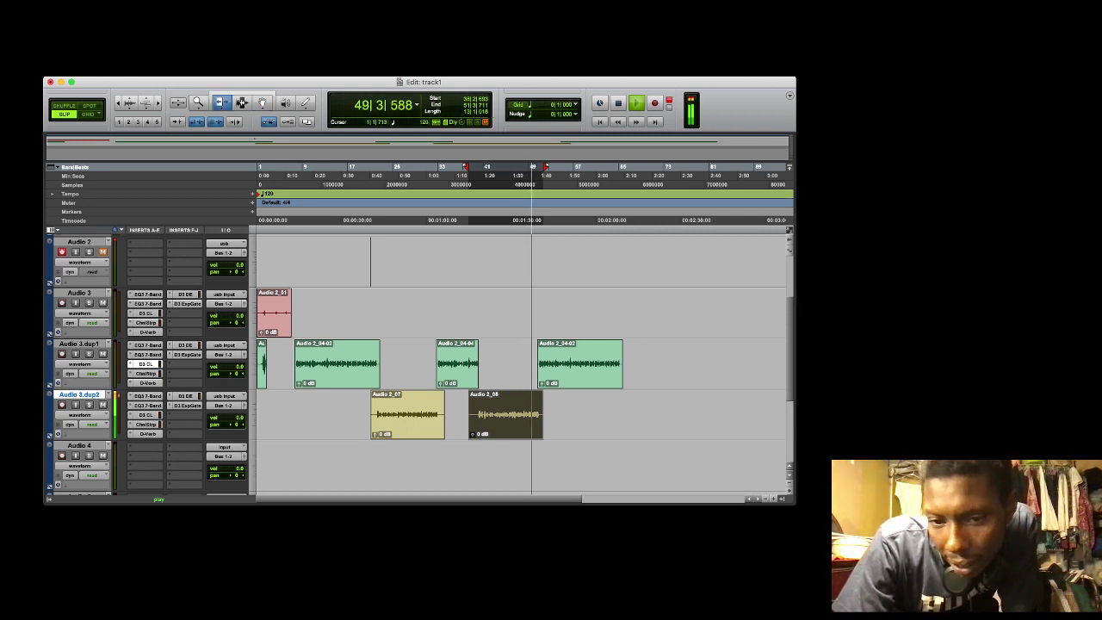
key("t")
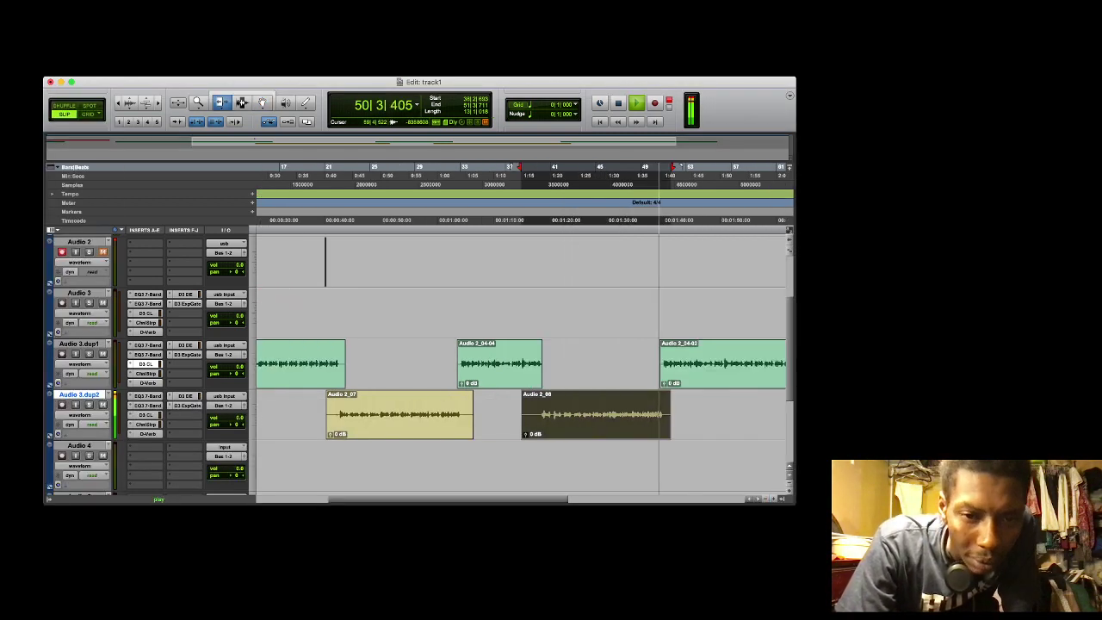
left_click(468, 175)
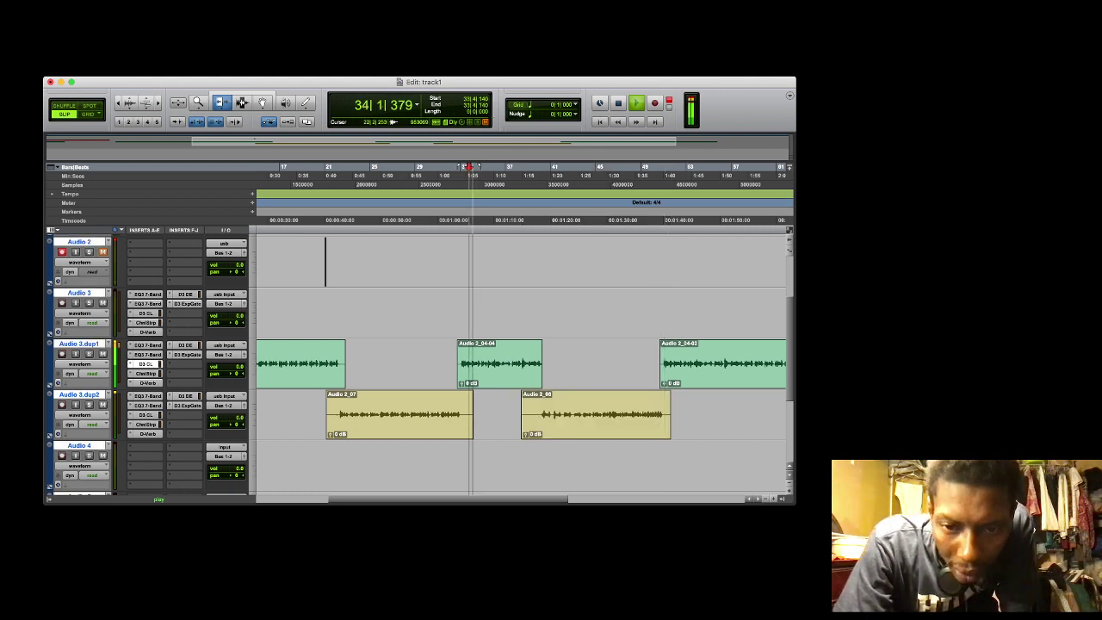
left_click(338, 414)
left_click(461, 414)
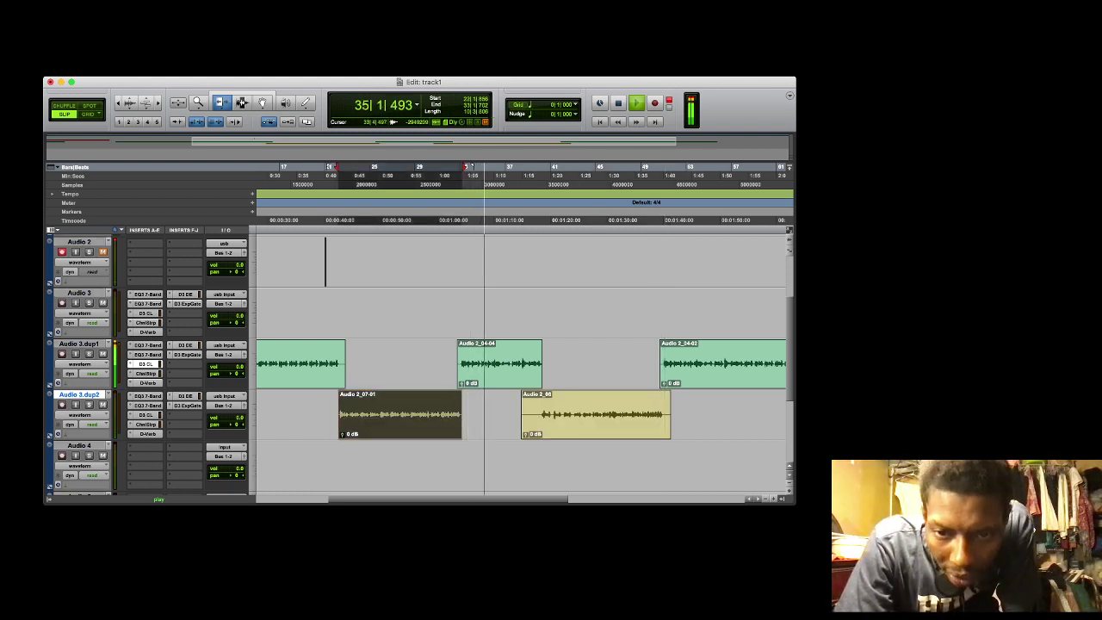
Trim the Audio 2_04-04 clip's start to about 32|4|946, and shorten its end slightly
left_click(460, 363)
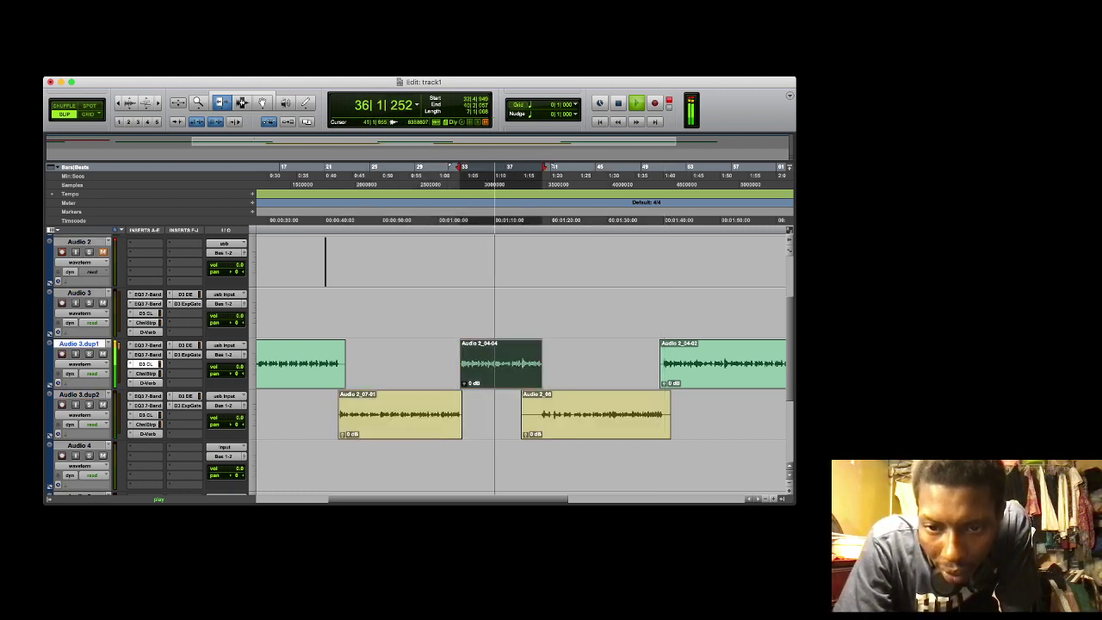
left_click(542, 363)
left_click_drag(543, 363, 542, 363)
Trim the Audio 2_08 clip's start to about 40|1|572, shorten its end, and trim the next Audio 3.dup1 clip's start to about 50|4|129
left_click_drag(521, 413, 541, 413)
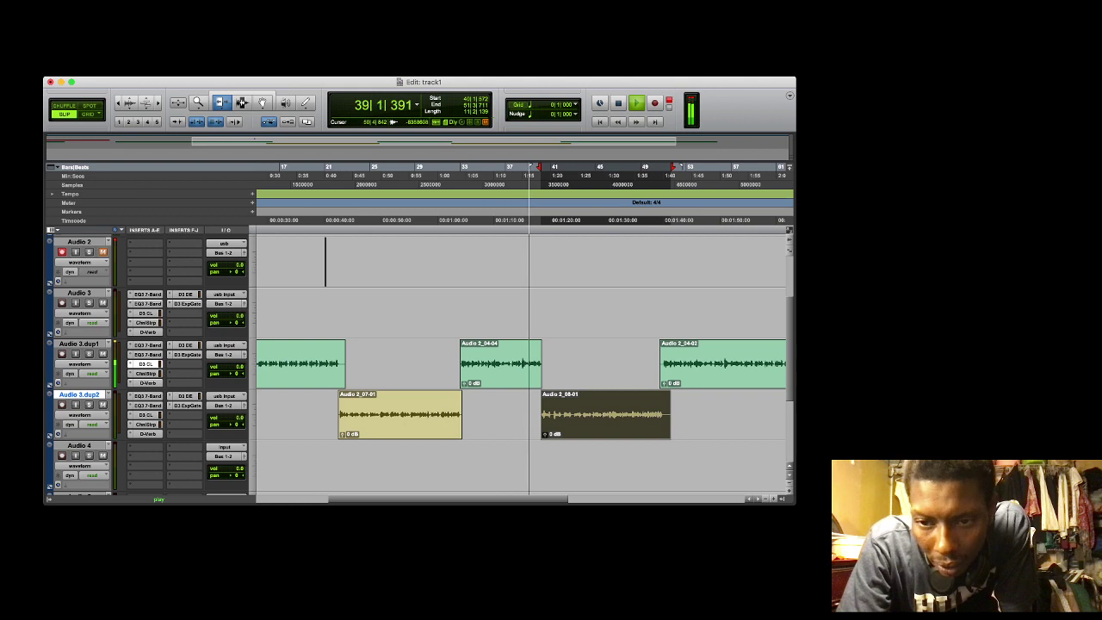
left_click_drag(670, 413, 663, 413)
left_click_drag(660, 362, 662, 362)
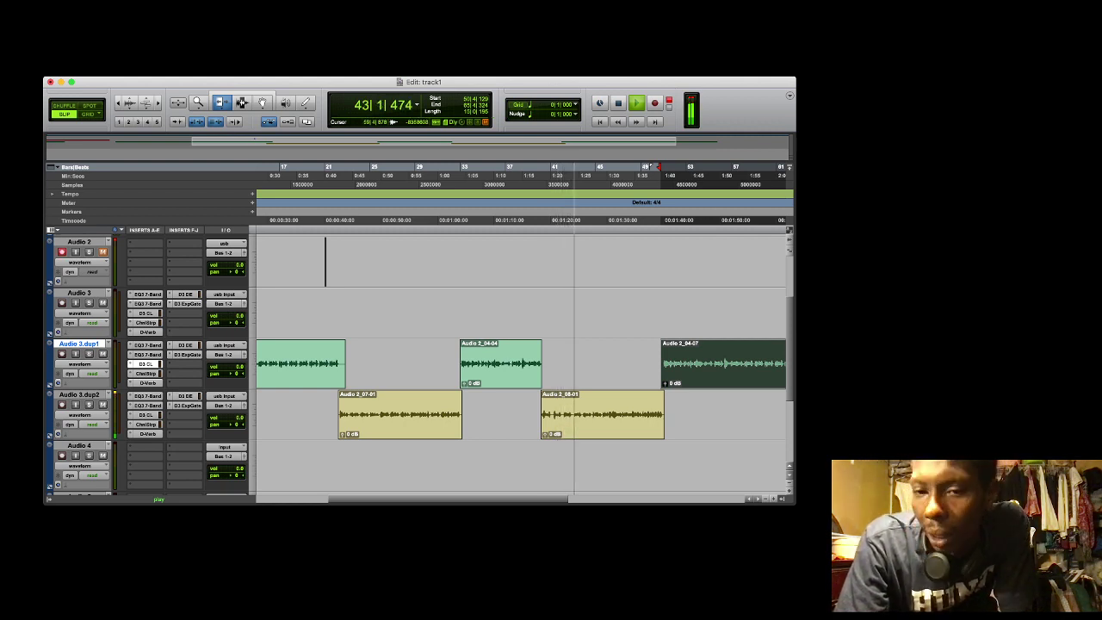
Clear the leftover recording sliver from Audio 2 by selecting from 1|1|000 to just past it and deleting it
key("super+bracketleft")
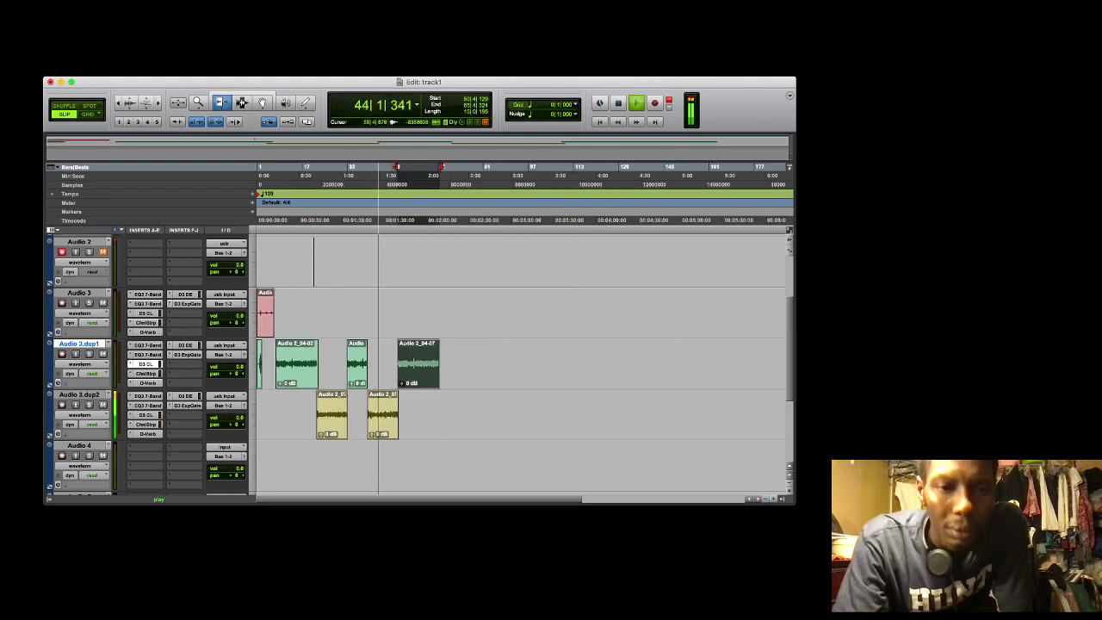
key("super+bracketleft")
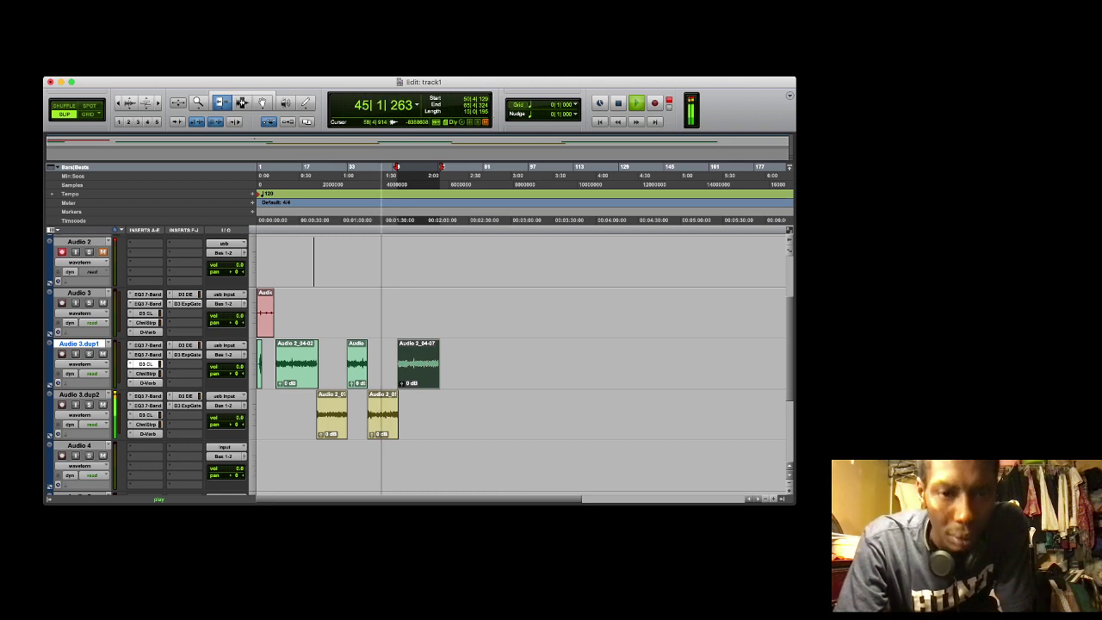
key("F7")
left_click_drag(383, 260, 257, 261)
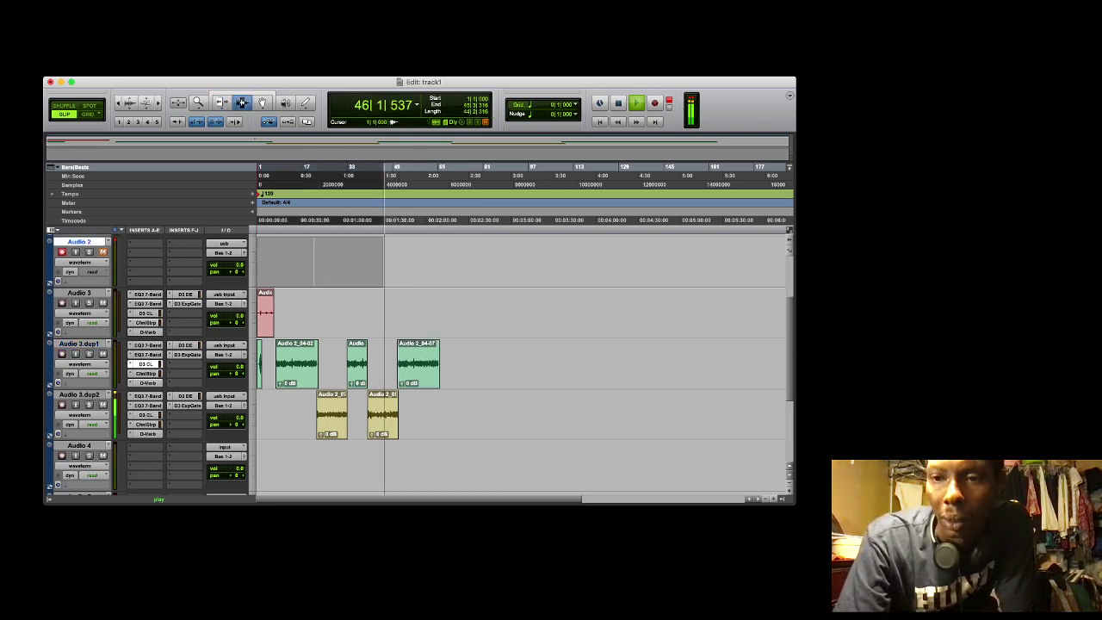
key("Return")
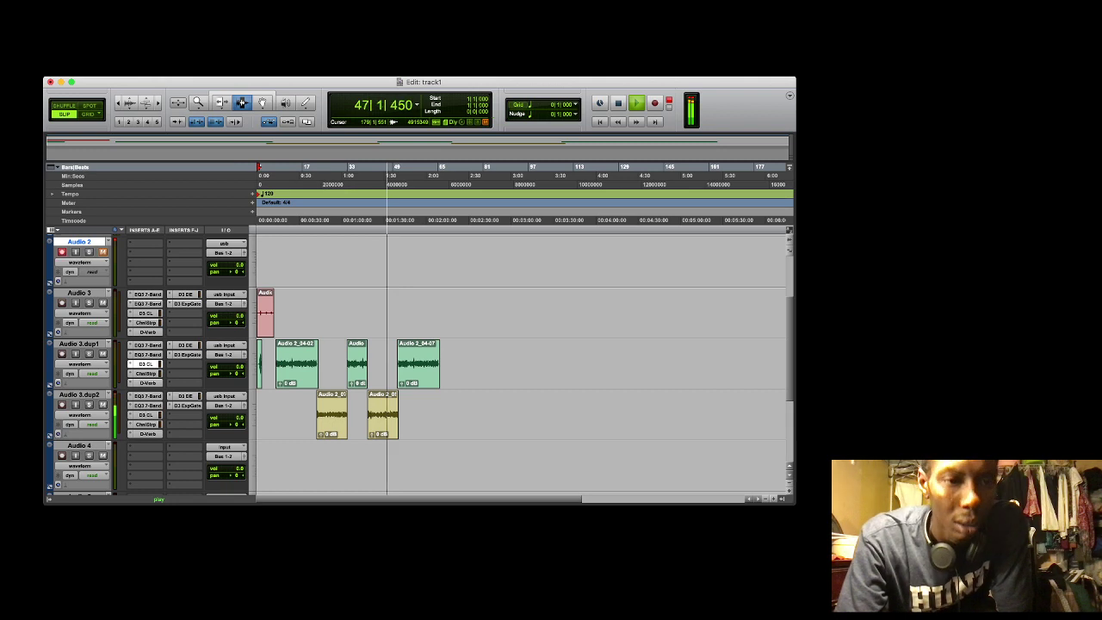
Delete the empty track below the beat track
scroll(517, 361, "up", 3)
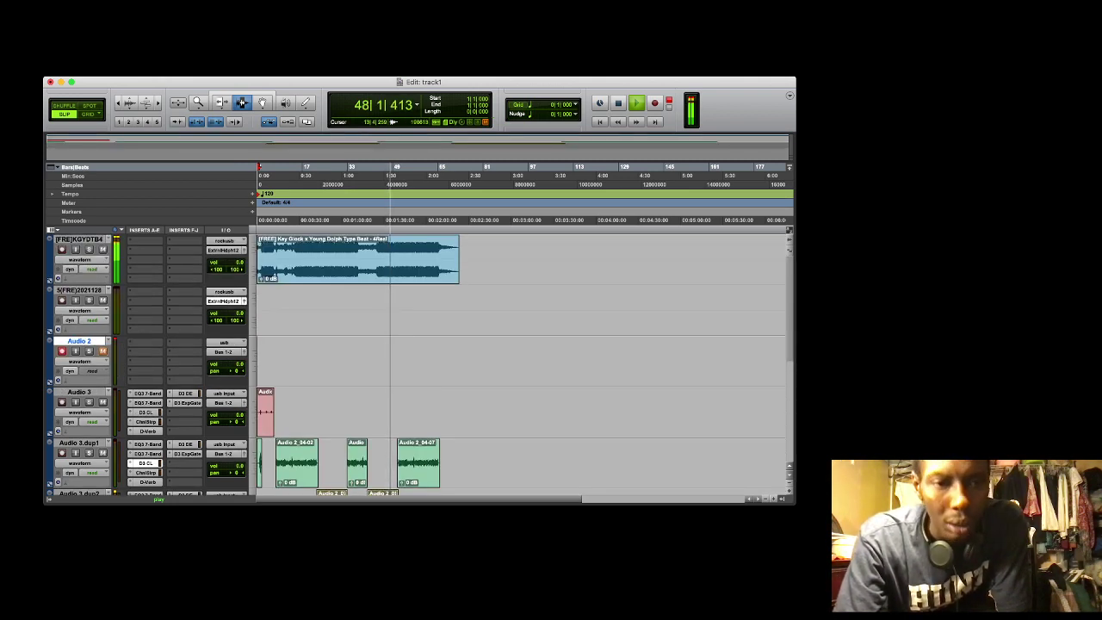
left_click(79, 290)
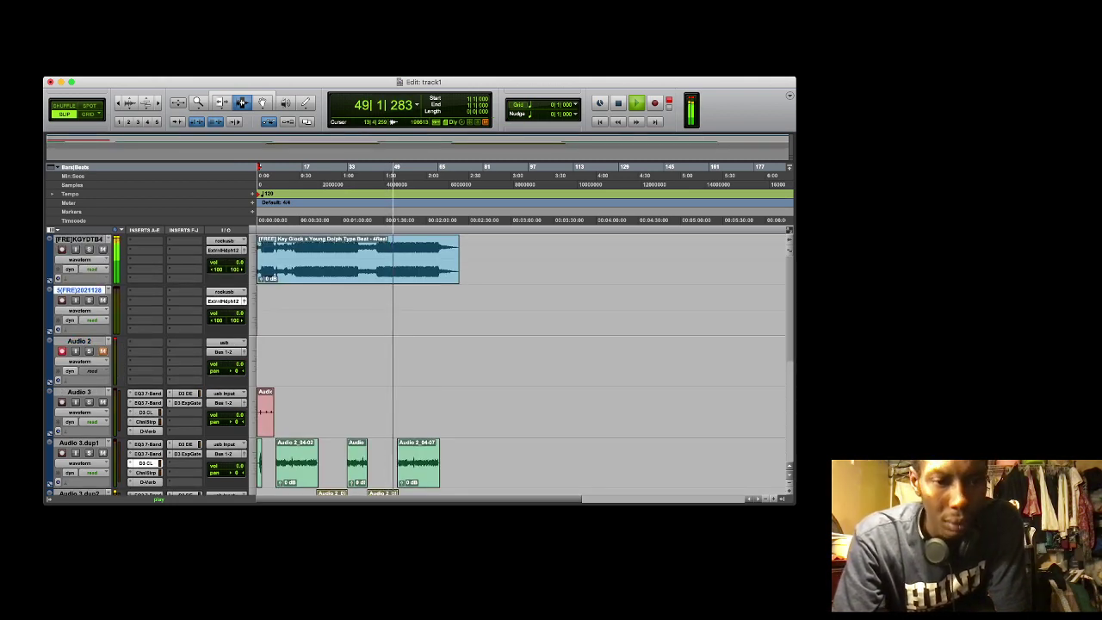
key("Delete")
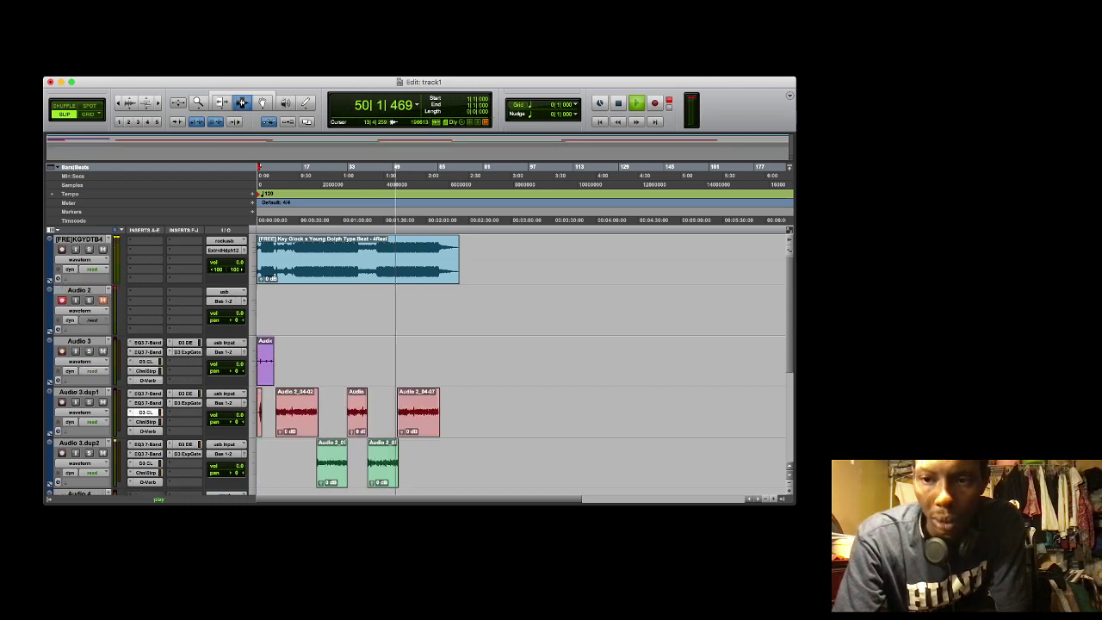
Move the opening vocal clip from Audio 3 onto Audio 3.dup2, keeping its start at 1|1|000
scroll(516, 361, "down", 3)
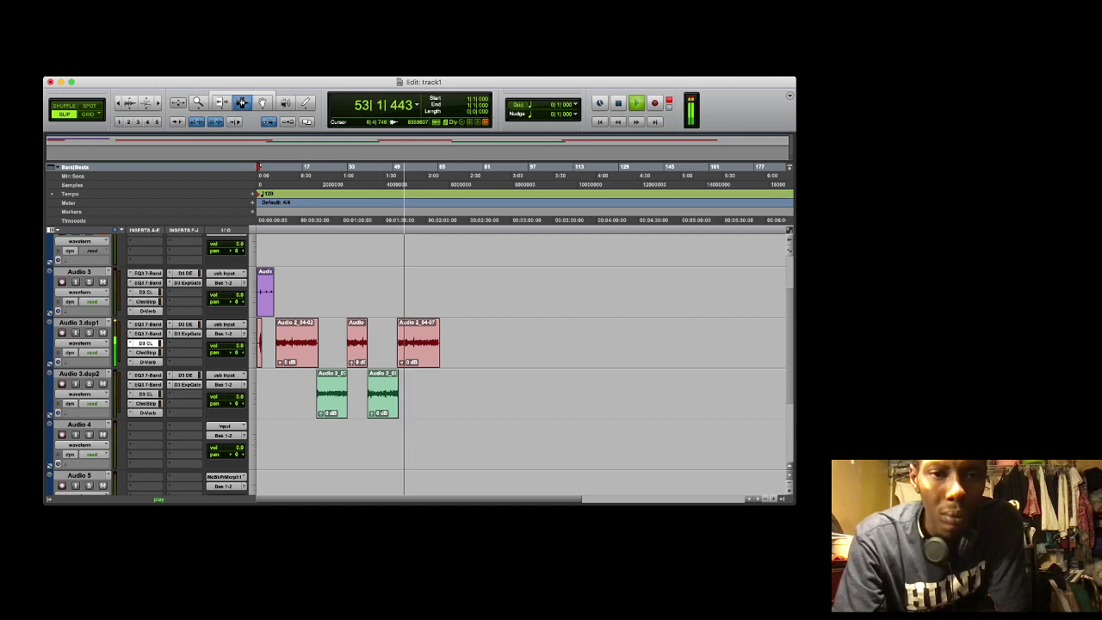
key("F8")
left_click_drag(265, 292, 265, 394)
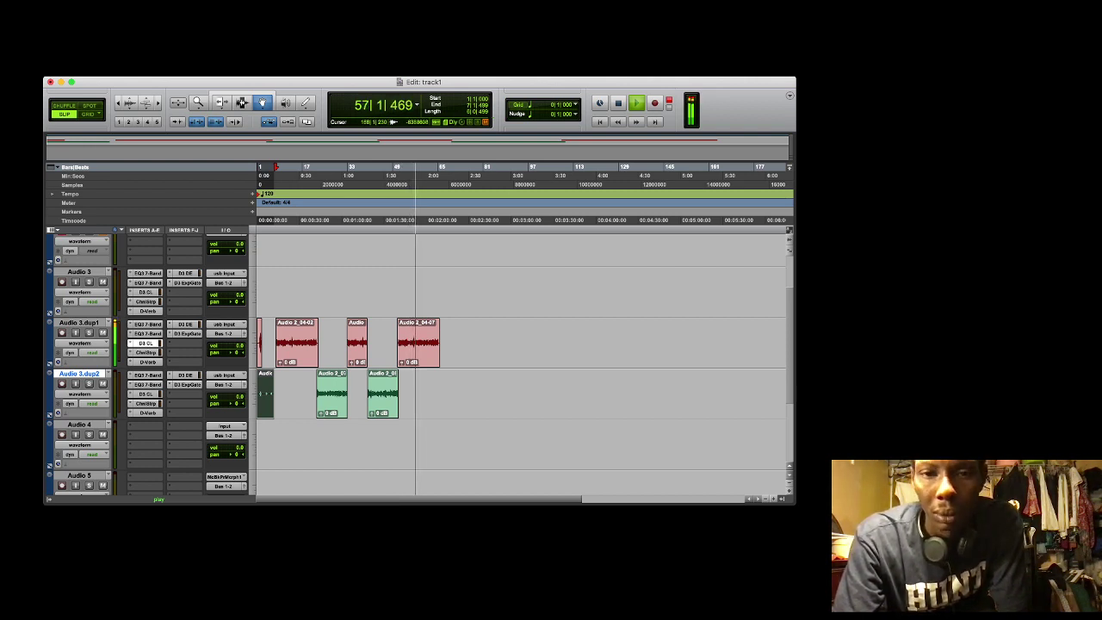
scroll(516, 361, "up", 2)
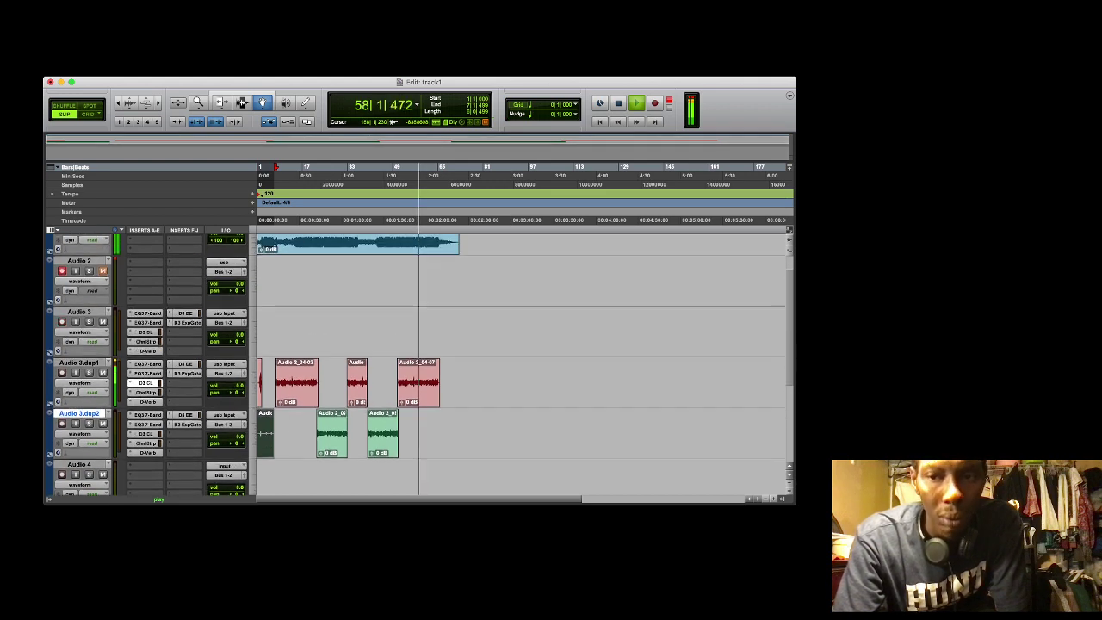
scroll(516, 361, "up", 2)
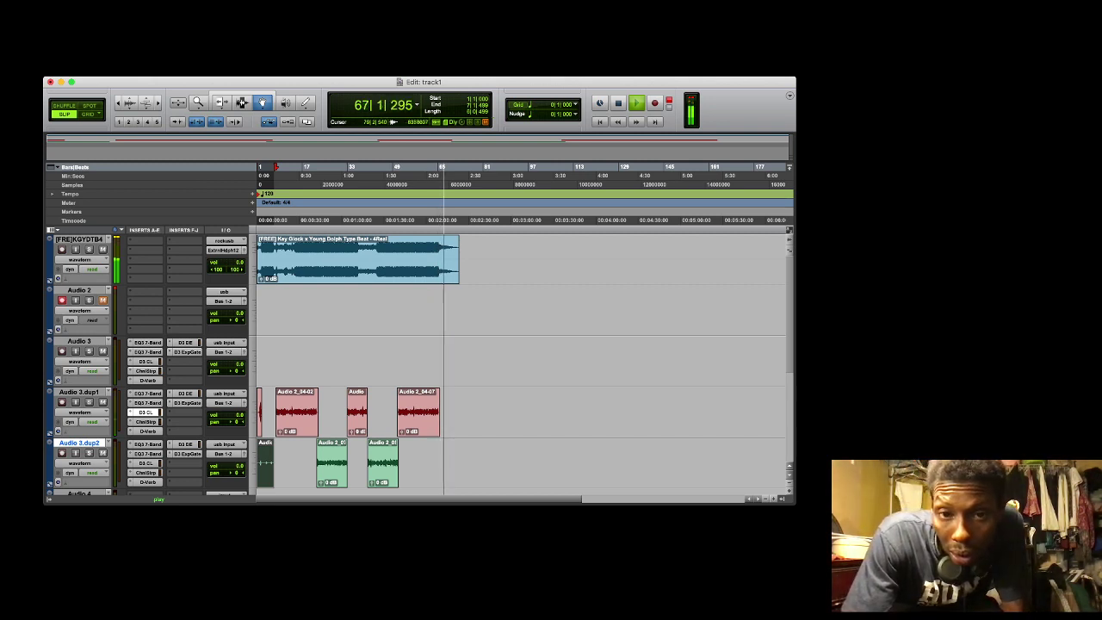
Stop playback and play the session again from the beginning
key("space")
key("Return")
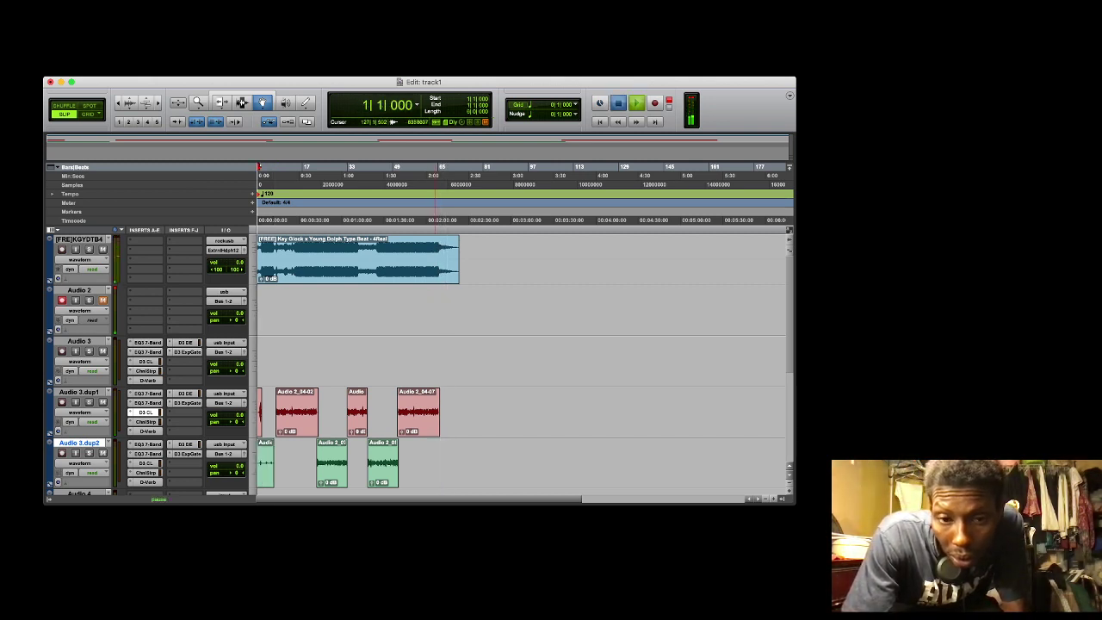
key("space")
Trim the first Audio 3.dup1 clip's start to about 1|3|755 with -6.6 dB gain, and trim Audio 2_01 to about 1|4|419 through 6|3|101
key("t")
key("t")
key("t")
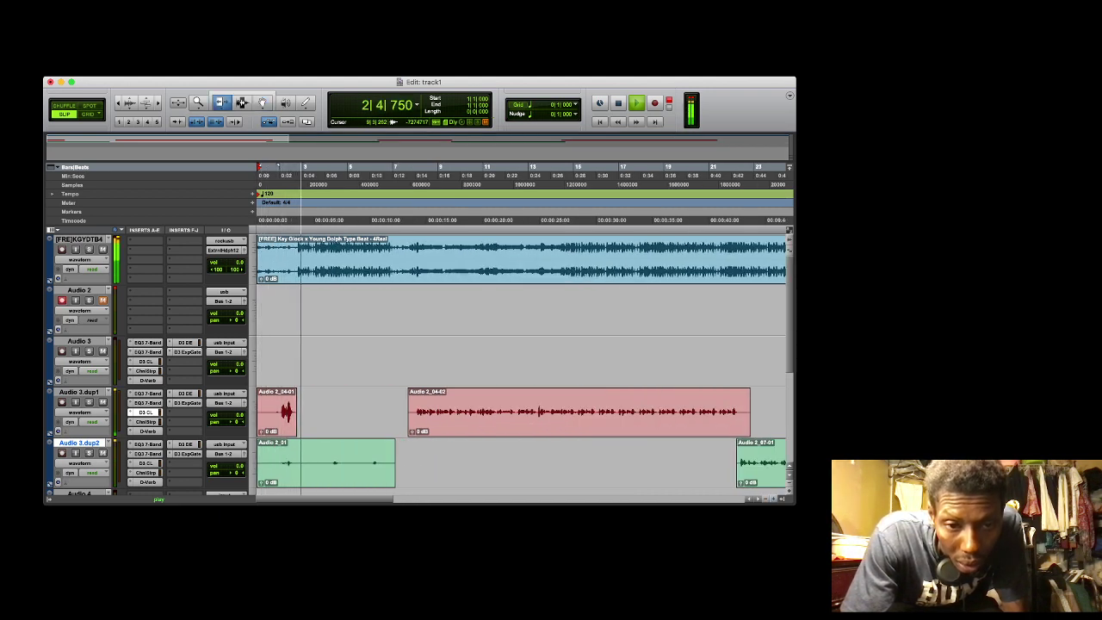
key("F6")
left_click_drag(259, 411, 276, 447)
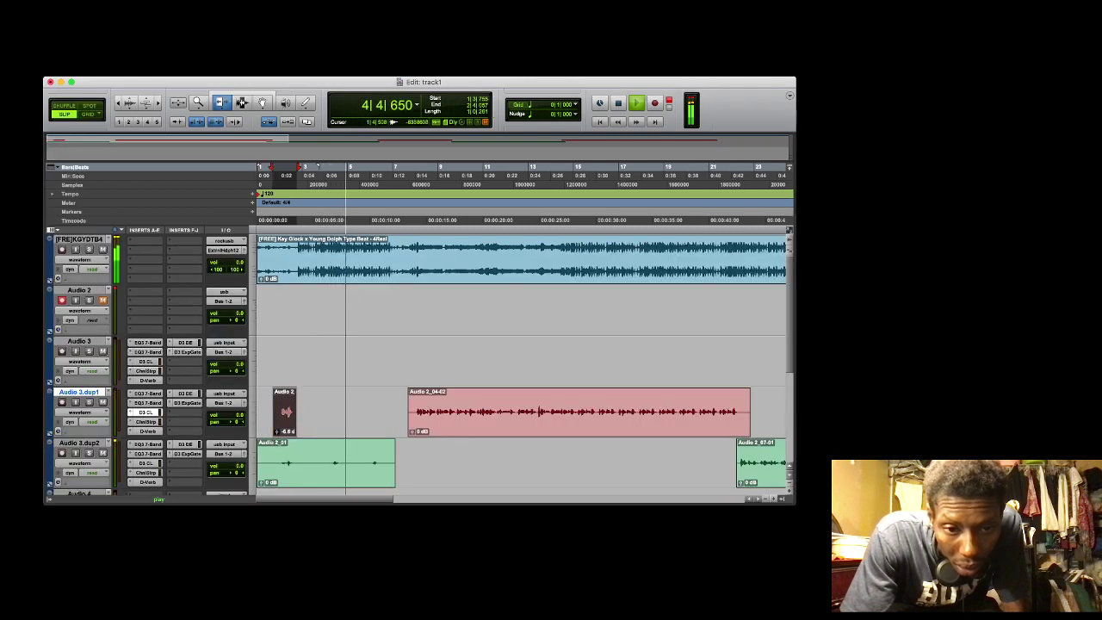
left_click(277, 463)
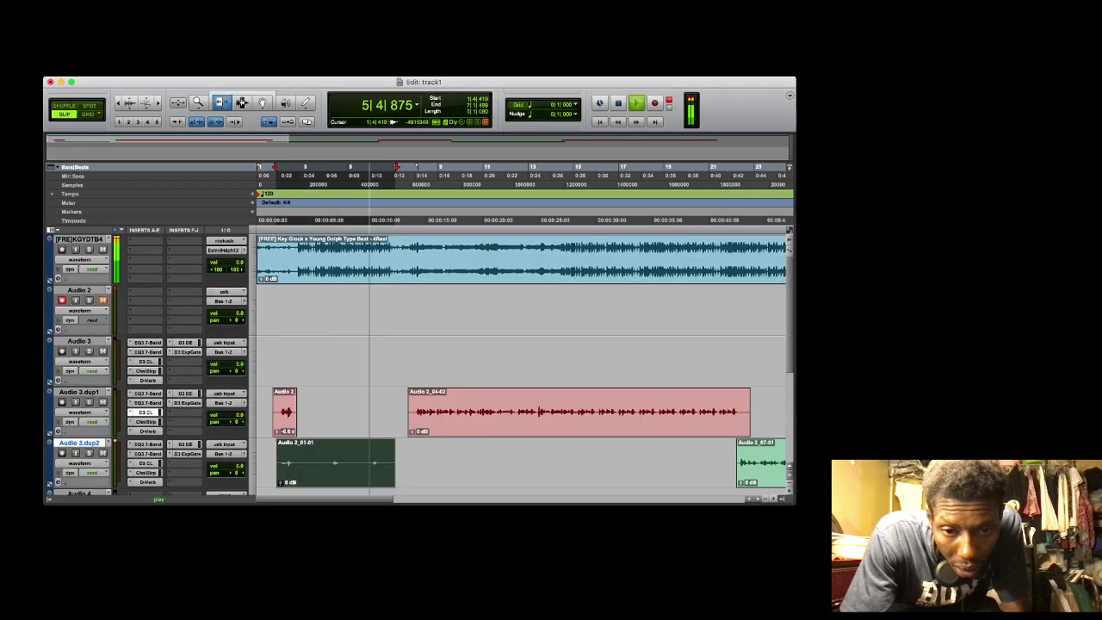
left_click(381, 478)
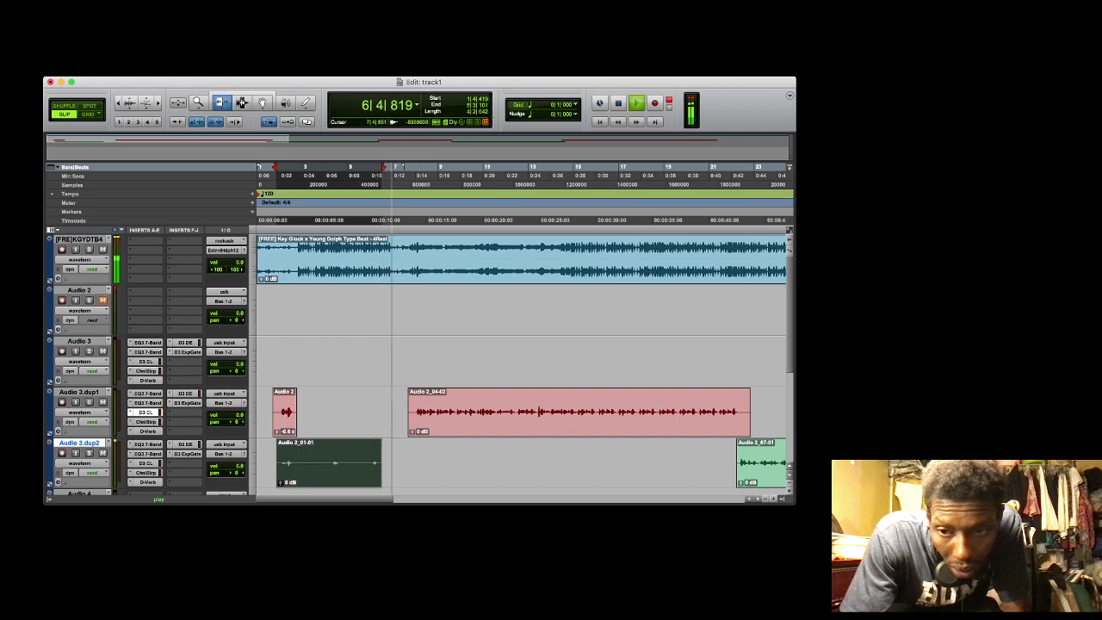
Trim the Audio 2_04-02 clip to run from about 7|4|740 to 22|2|877, and shorten the Audio 2_04-07 clip's end to about 65|2|444
left_click_drag(408, 412, 414, 411)
left_click_drag(750, 411, 741, 411)
scroll(521, 362, "right", 15)
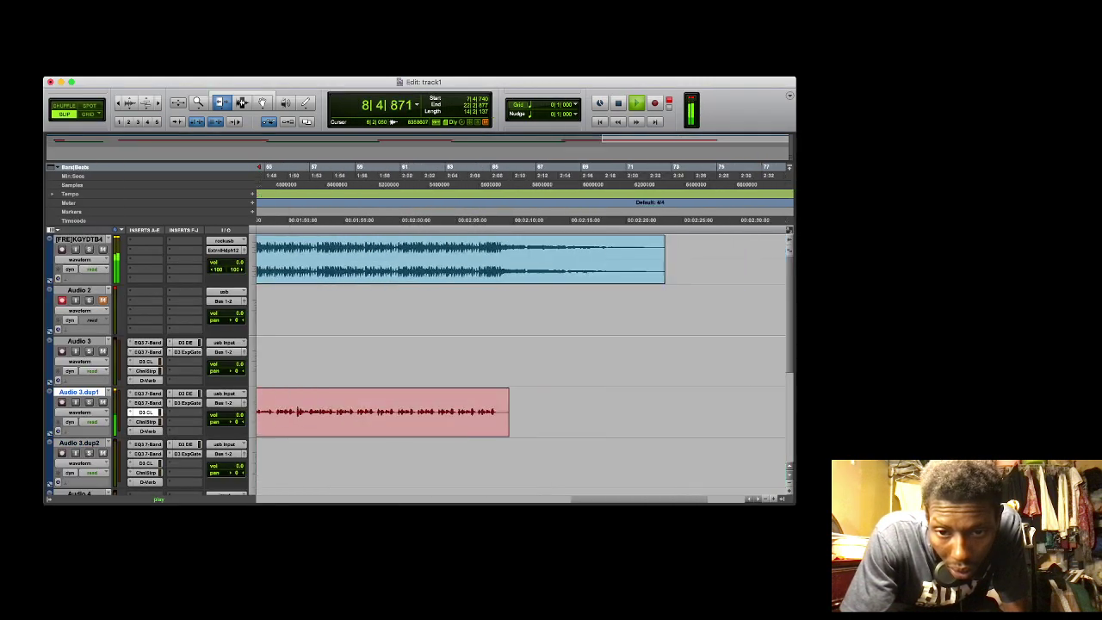
scroll(521, 362, "left", 1)
left_click_drag(527, 411, 516, 411)
left_click(765, 498)
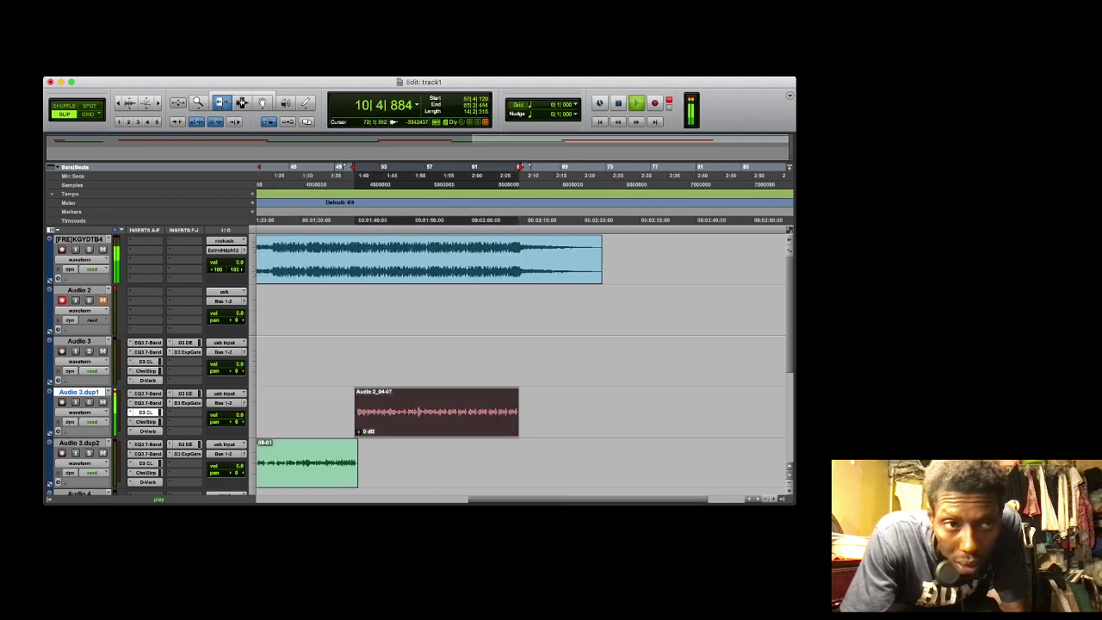
left_click(765, 499)
left_click(765, 498)
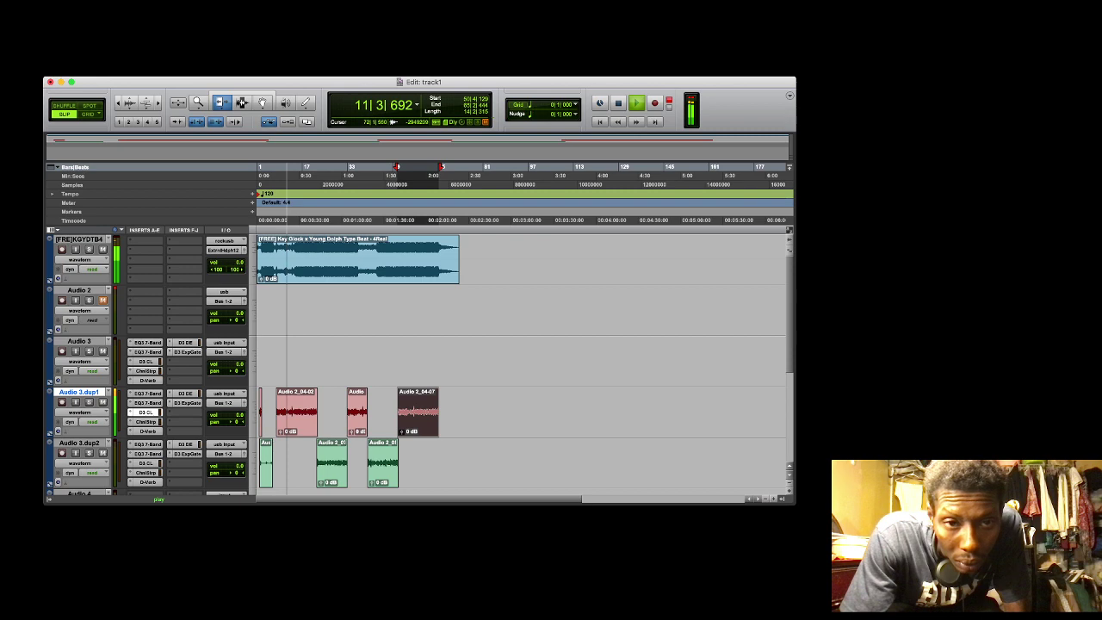